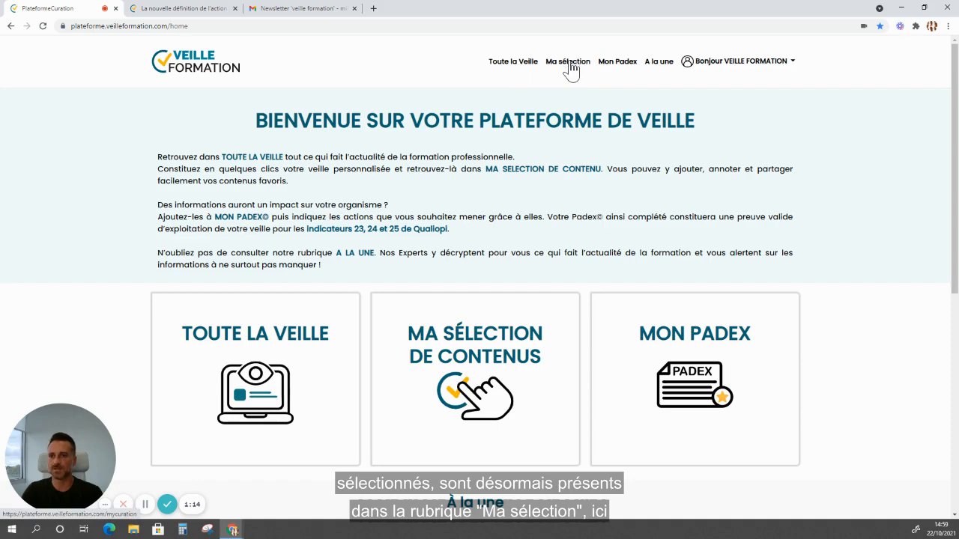
Step: Open the Ma sélection page and view the options of the "Marqué comme" content filter
click(500, 378)
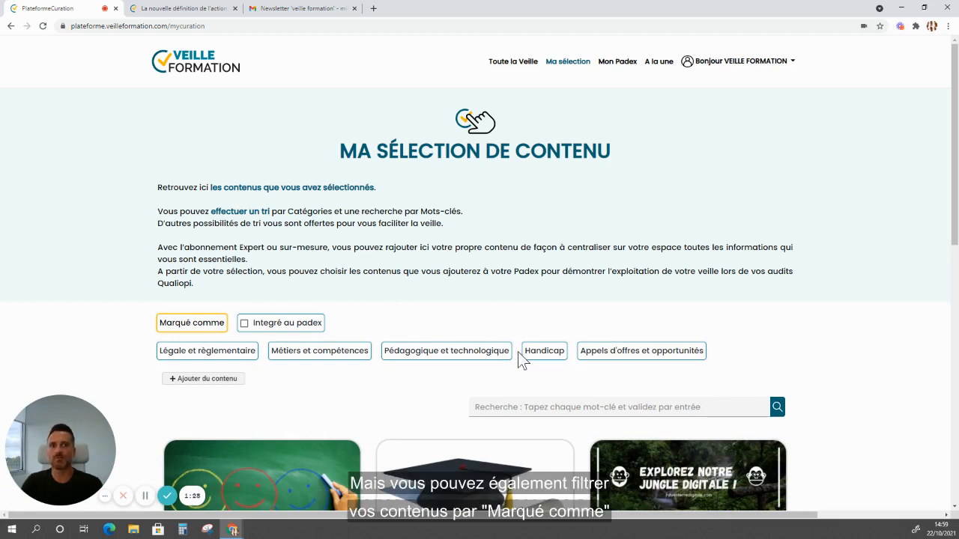
click(192, 325)
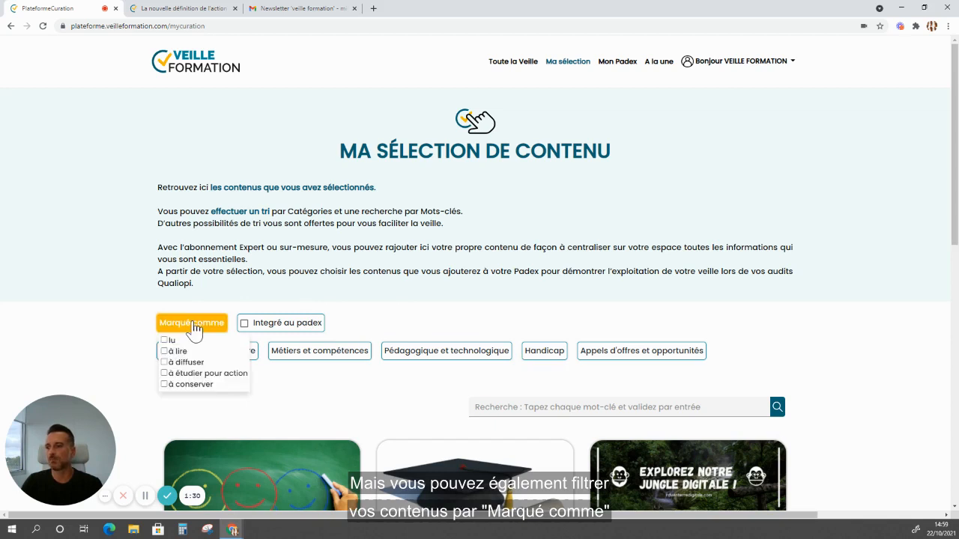
click(244, 328)
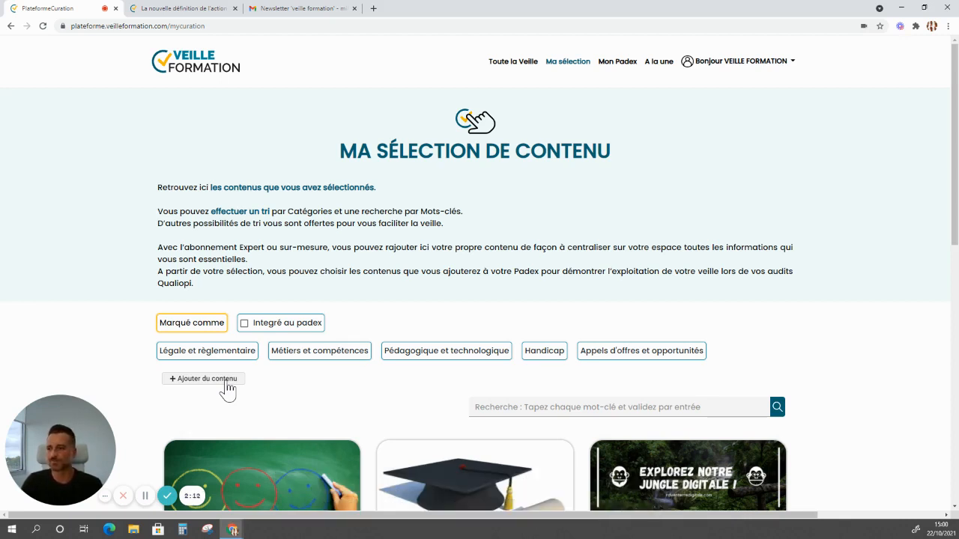
Step: Start adding own content as an article and enter the URL of the open veilleformation.com article as its link
click(203, 379)
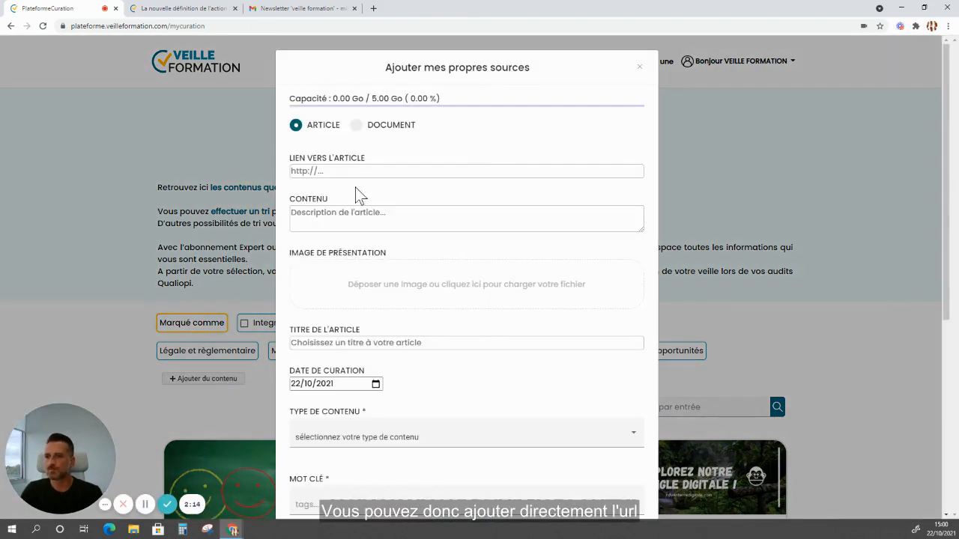
click(210, 11)
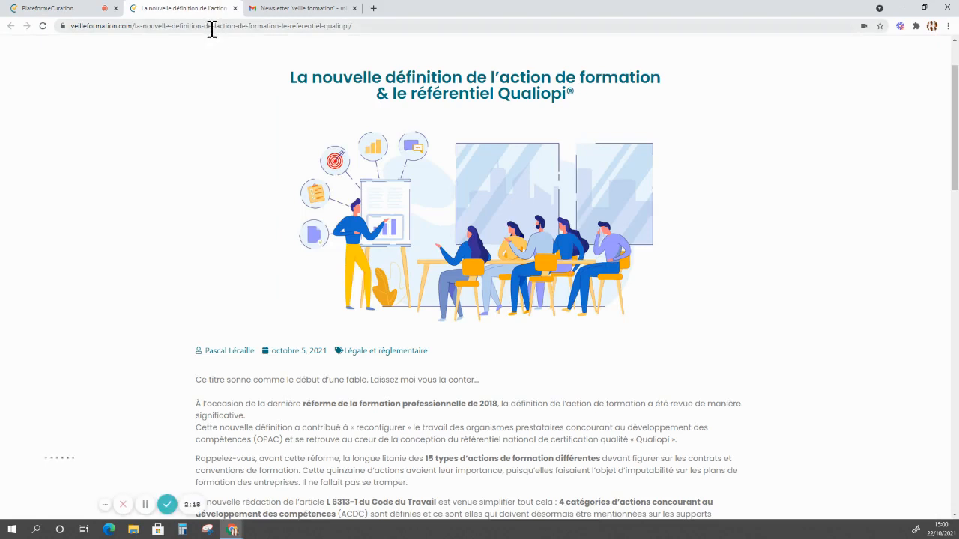
click(210, 27)
key(ctrl+c)
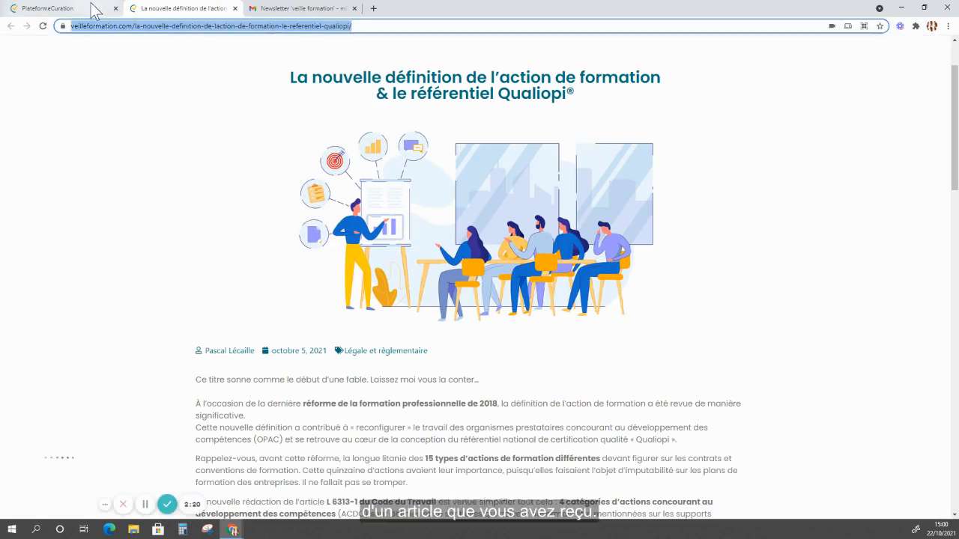
click(94, 9)
click(329, 170)
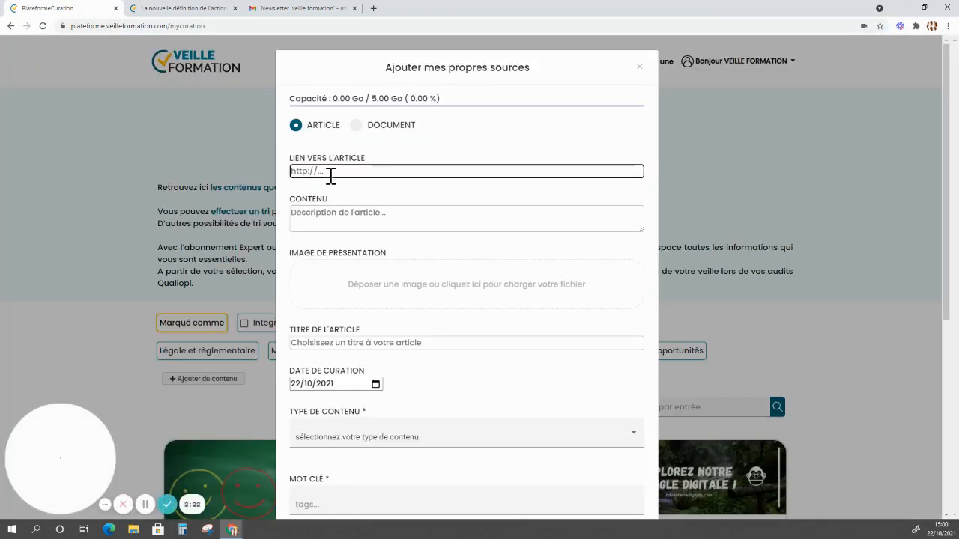
key(ctrl+v)
Step: Copy the article's opening paragraphs, from "À l'occasion de la dernière réforme" to "attestation de formation notamment", into the Contenu description
click(349, 212)
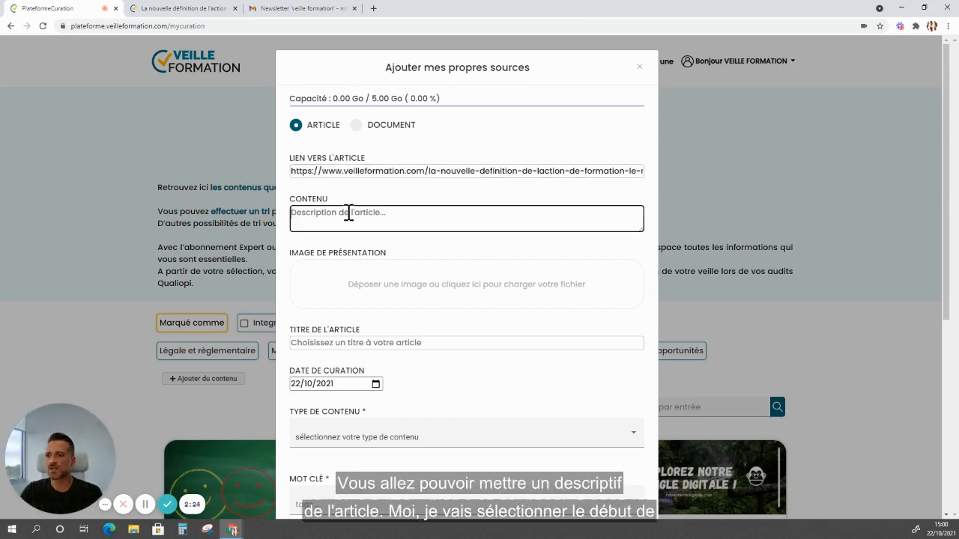
click(188, 9)
scroll(195, 210, down, 2)
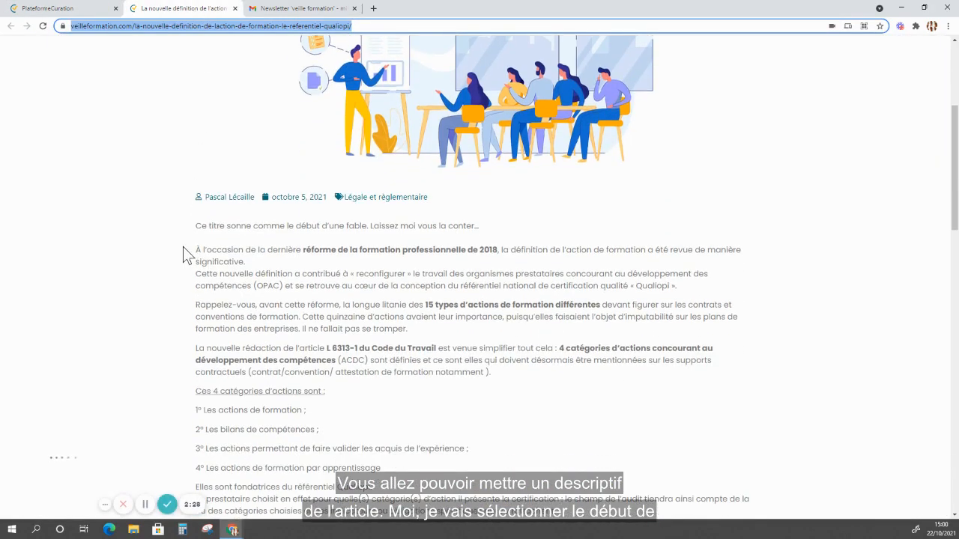
drag(194, 249, 529, 381)
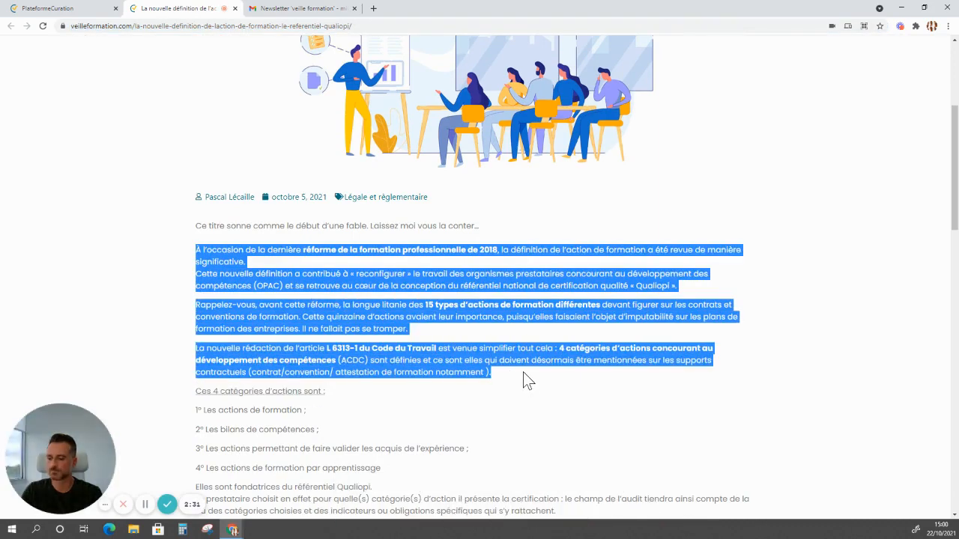
click(105, 10)
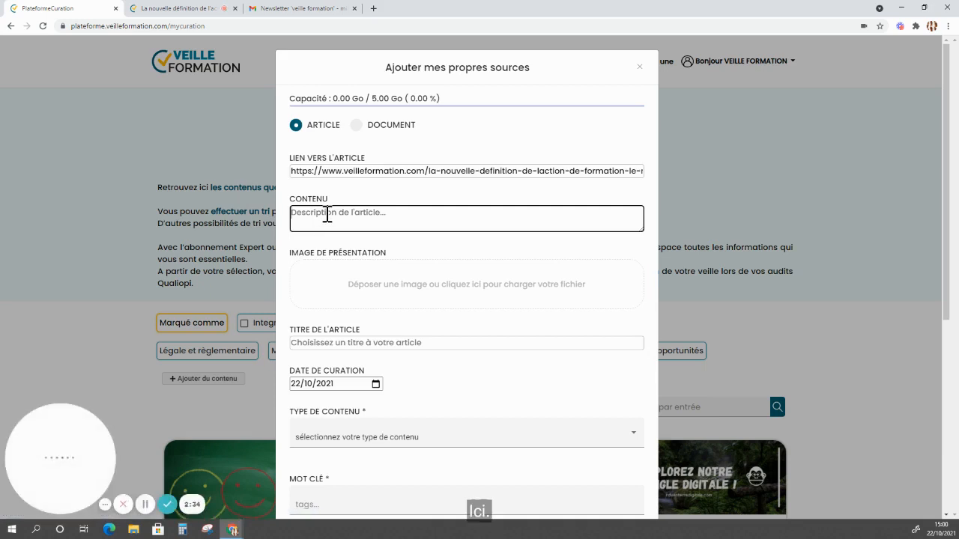
click(327, 216)
key(ctrl+v)
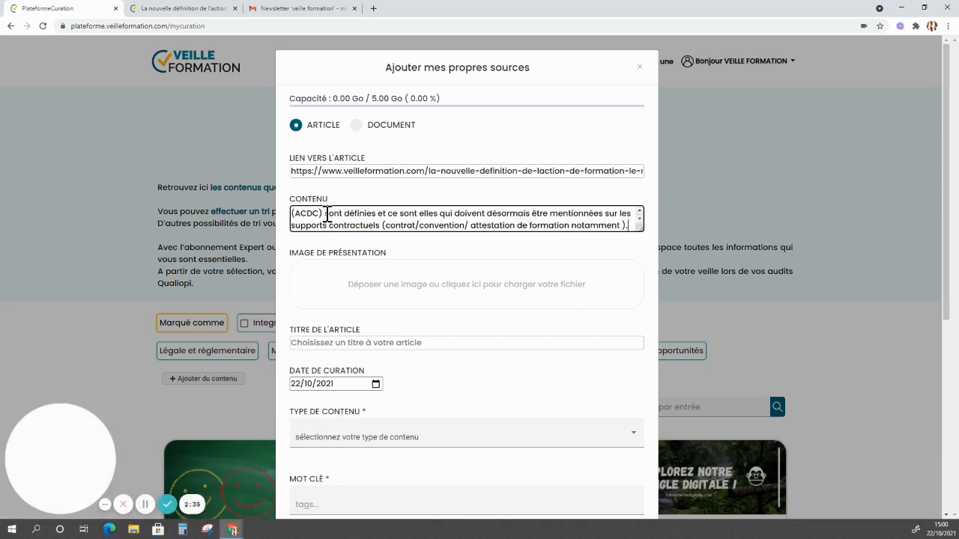
Step: Upload the Actions-de-formation image from the Téléchargements folder as the article's presentation image
click(432, 286)
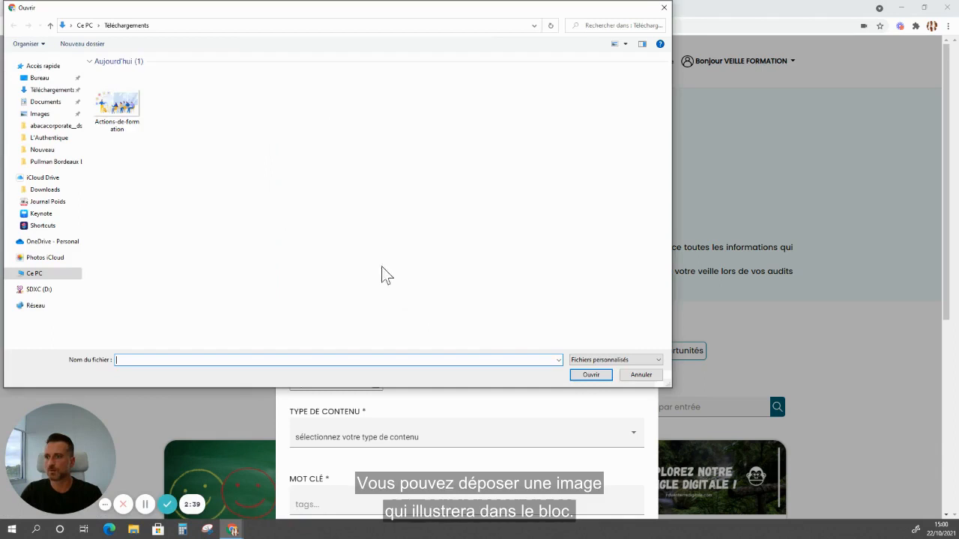
click(122, 124)
click(582, 374)
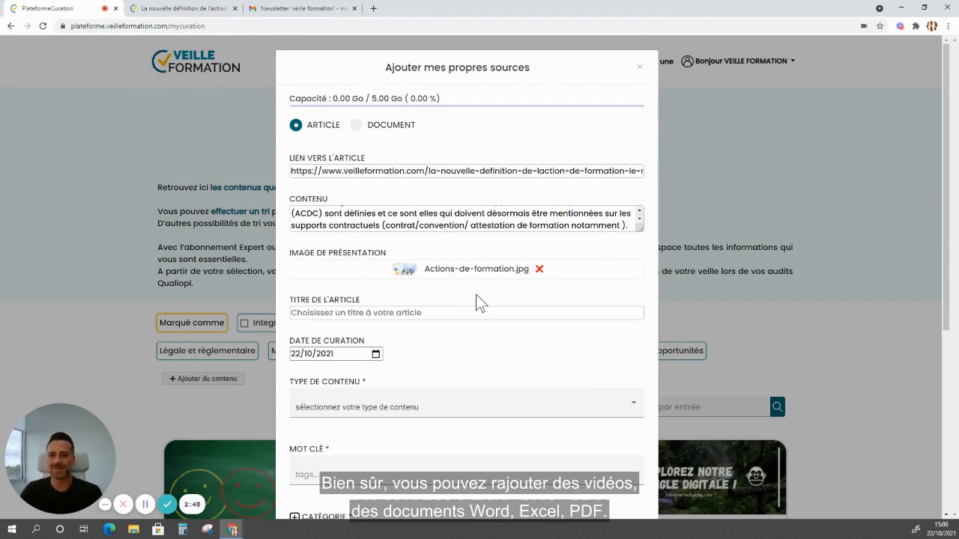
Step: Enter "L'action de formation" as the article's title
scroll(476, 295, down, 1)
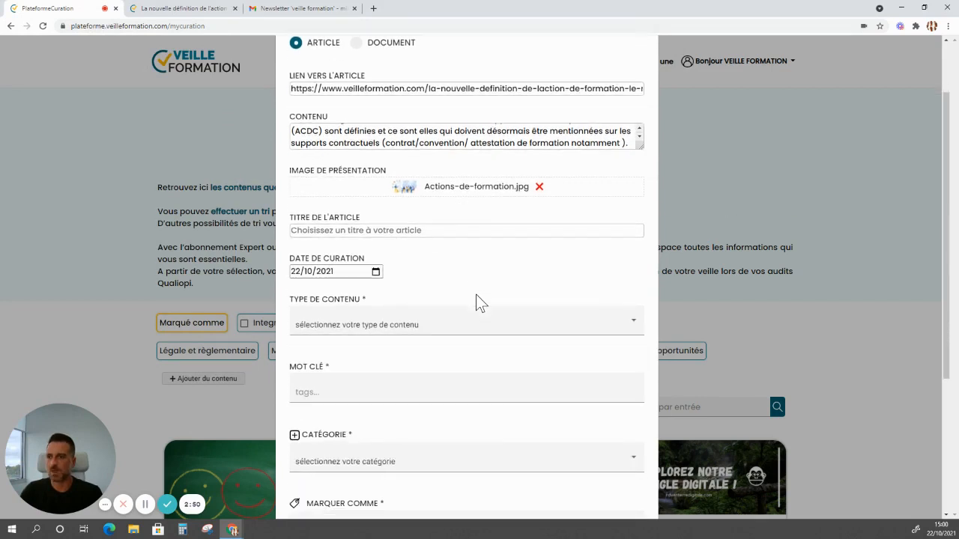
click(409, 230)
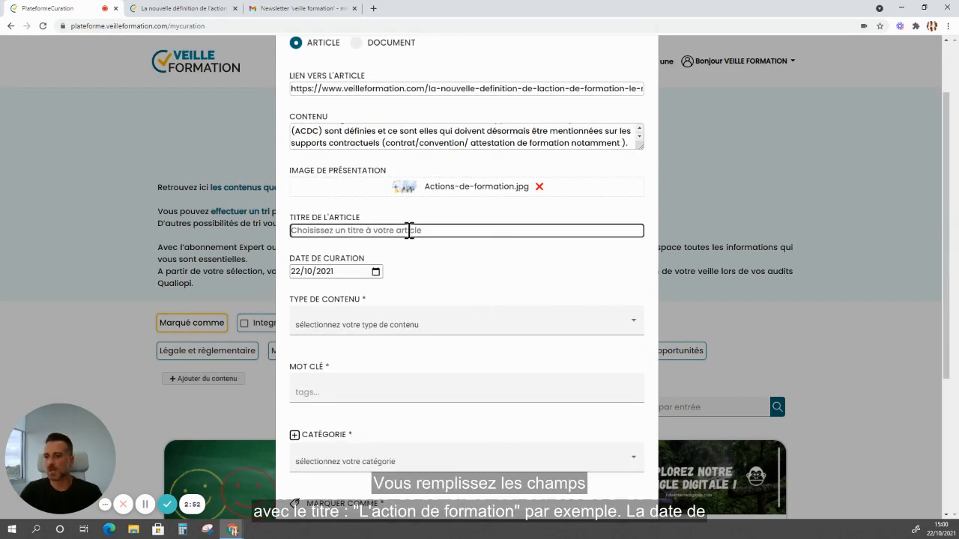
text(L'action )
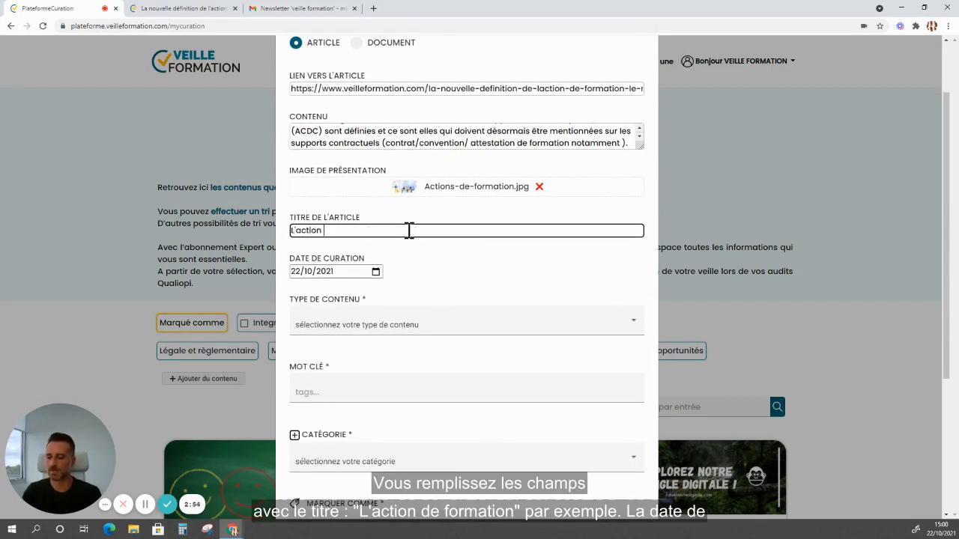
text(de formation)
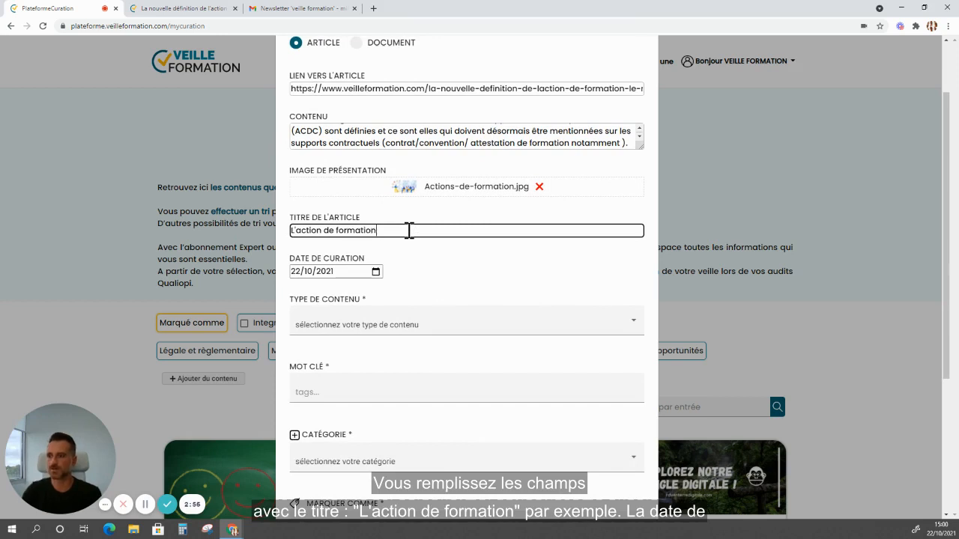
Step: Set the content type to Article and add the keyword "action de formation"
scroll(411, 266, down, 1)
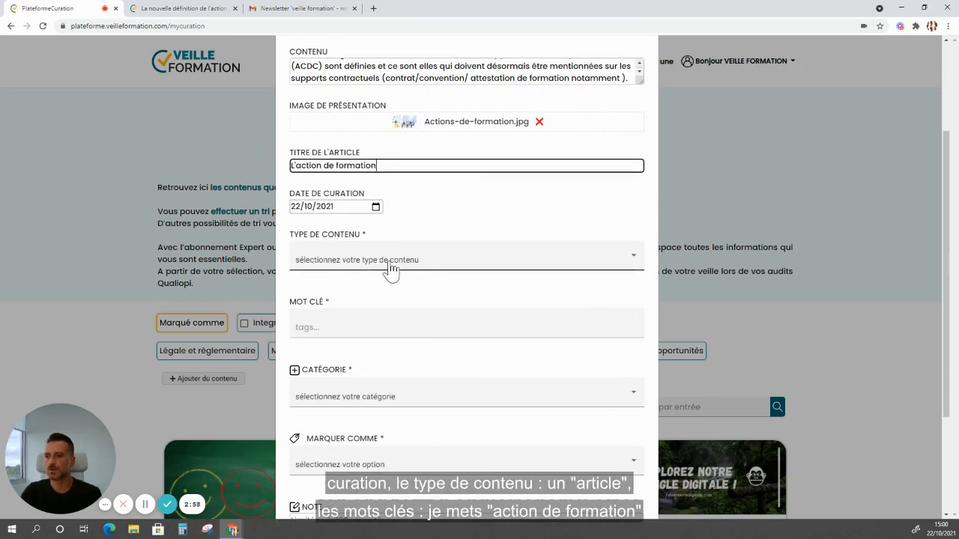
click(390, 266)
click(378, 286)
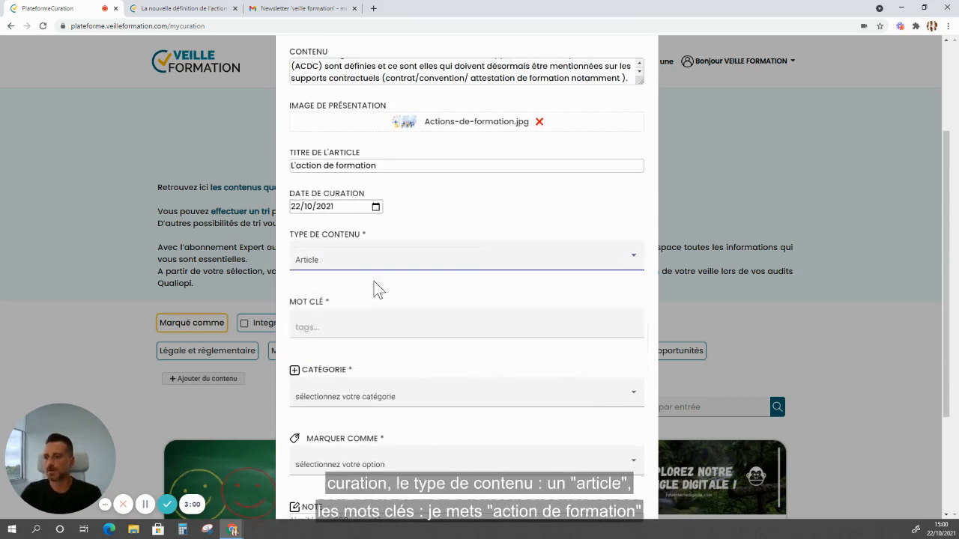
click(371, 323)
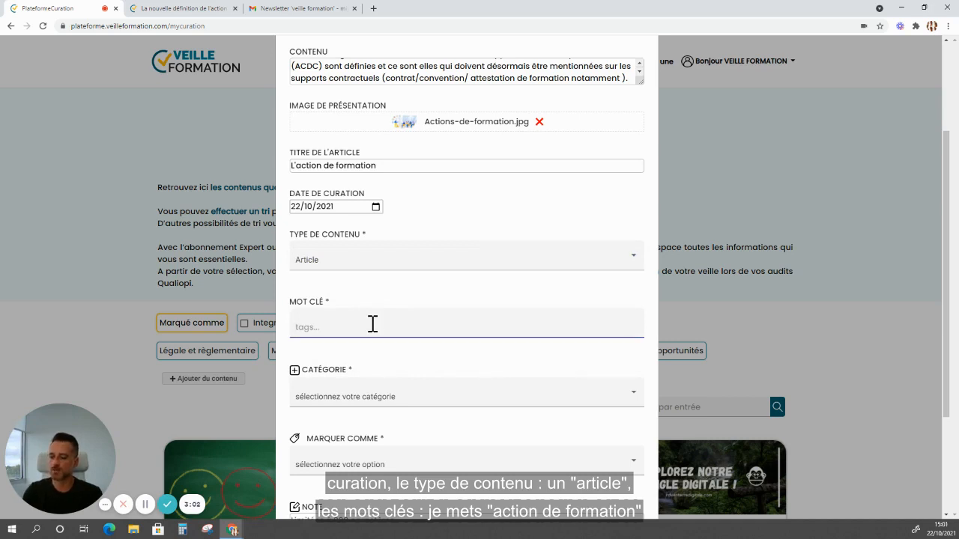
text(action de forma)
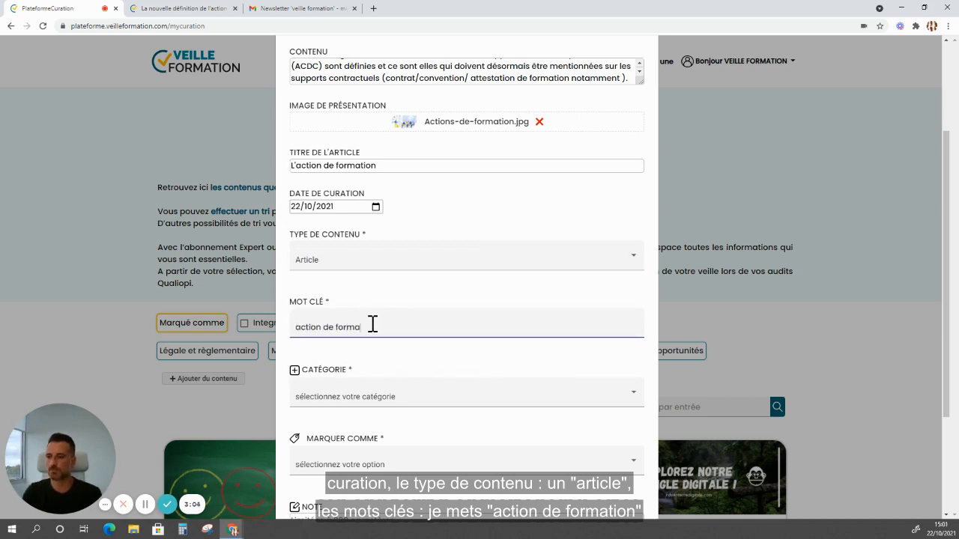
text(tion)
key(Return)
Step: Assign the article to the category "Légale et règlementaire" and mark it as "lu"
scroll(373, 330, down, 2)
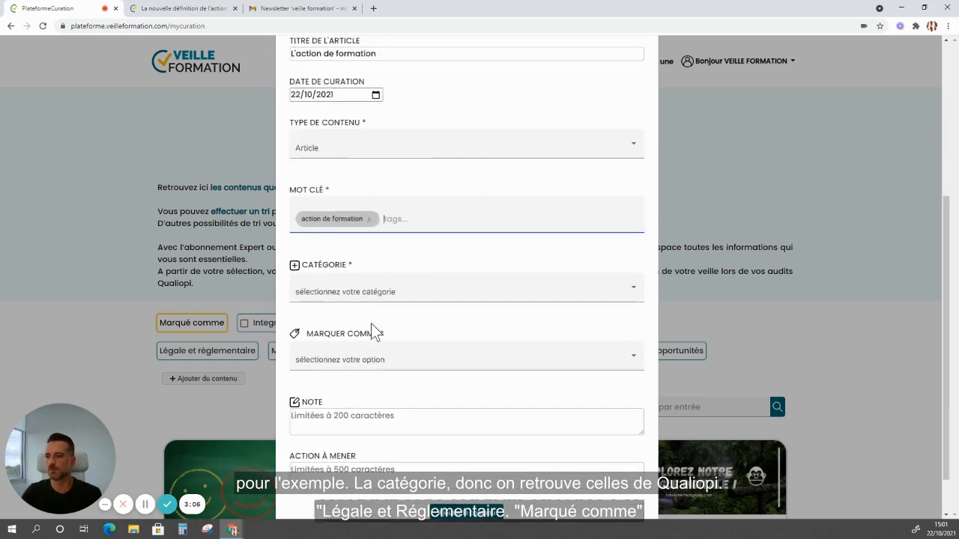
click(387, 304)
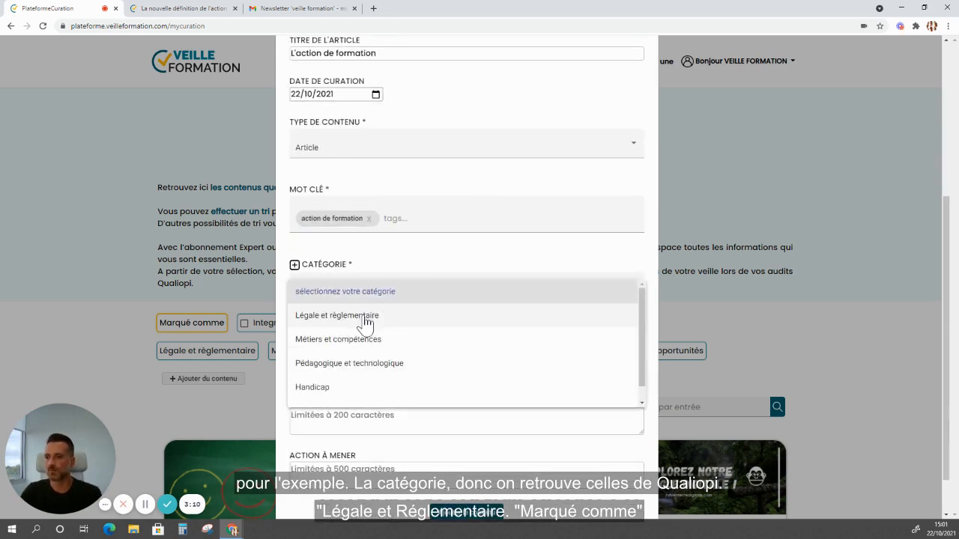
click(367, 322)
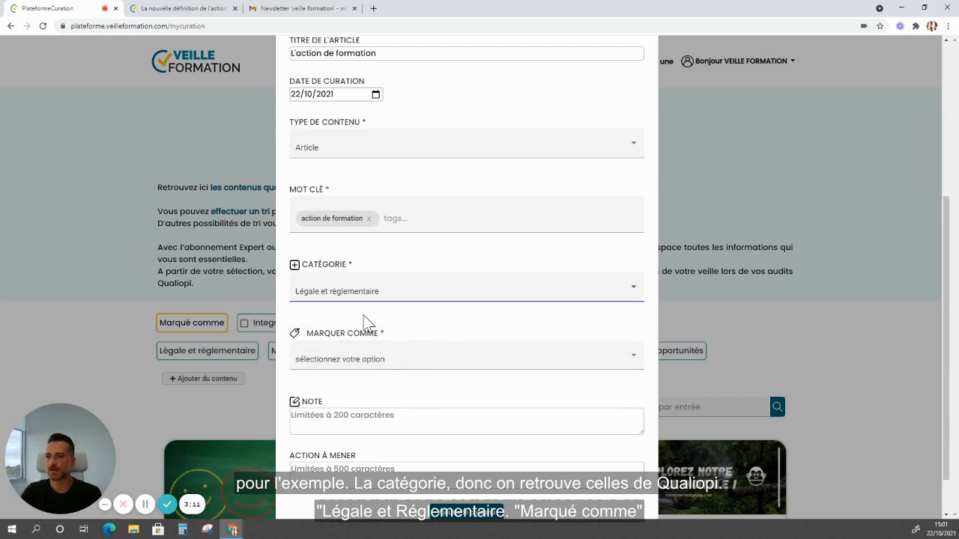
click(389, 365)
click(368, 385)
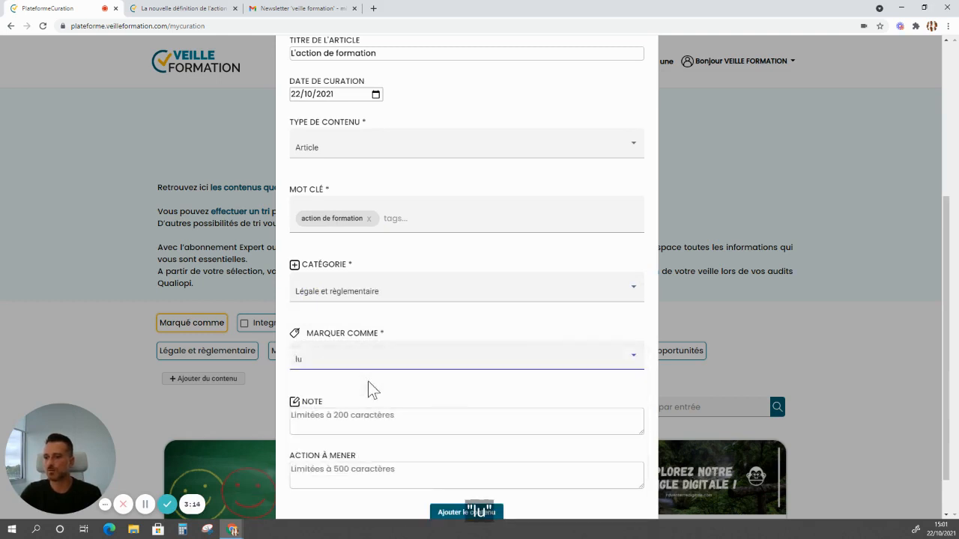
Step: Submit the article without a note or action and add its new "L'action de formation" card to the Padex
scroll(377, 384, down, 1)
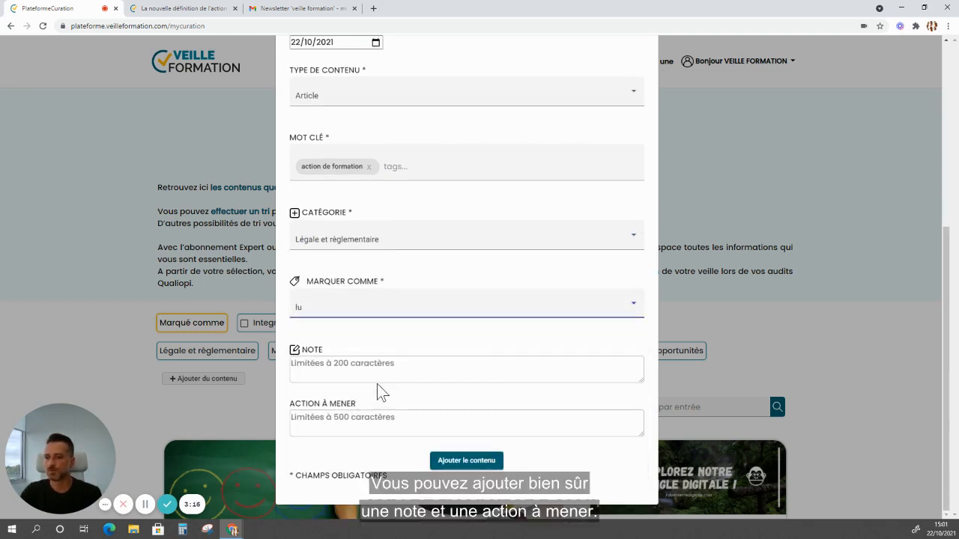
click(468, 461)
scroll(144, 397, down, 4)
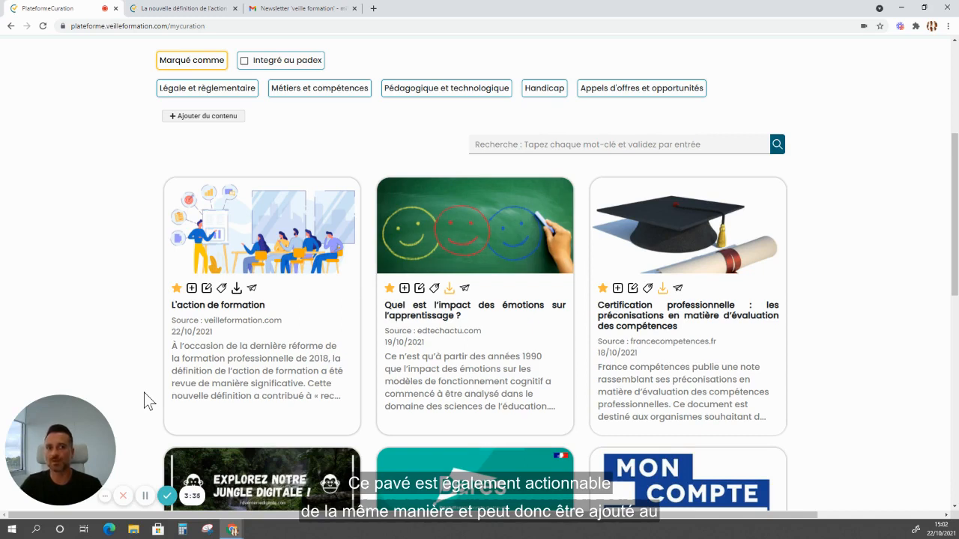
click(236, 291)
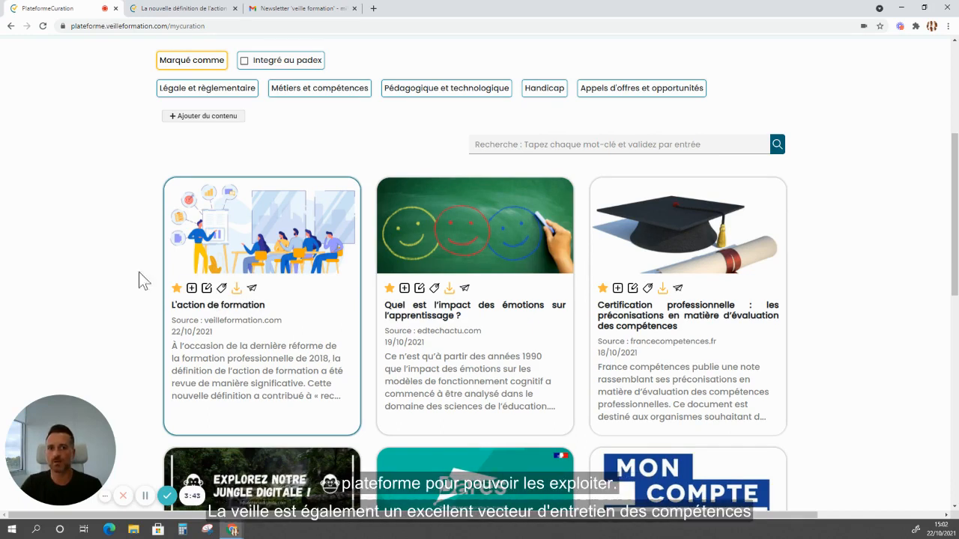
Step: Add the first three cards, on l'action de formation, l'impact des émotions and certification professionnelle, to the newsletter
scroll(107, 278, down, 1)
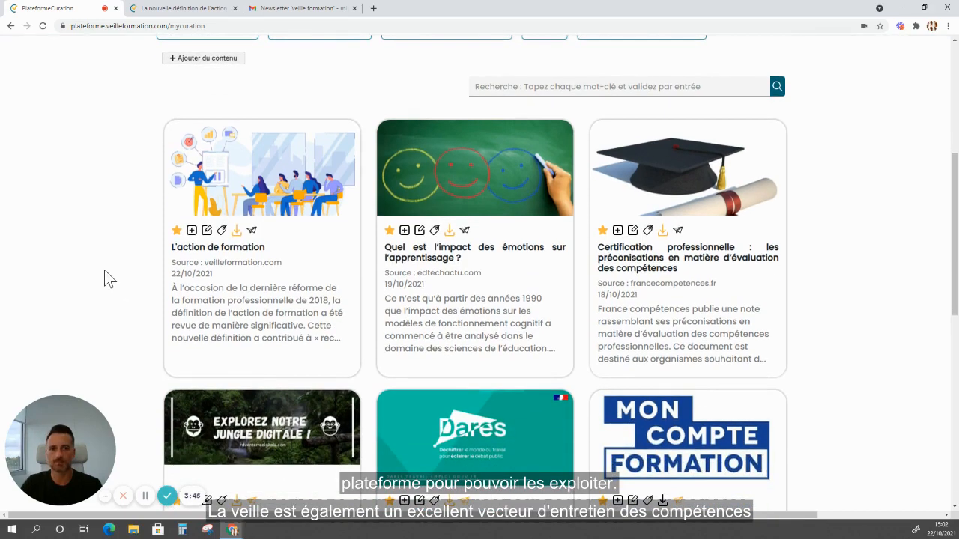
scroll(105, 271, up, 5)
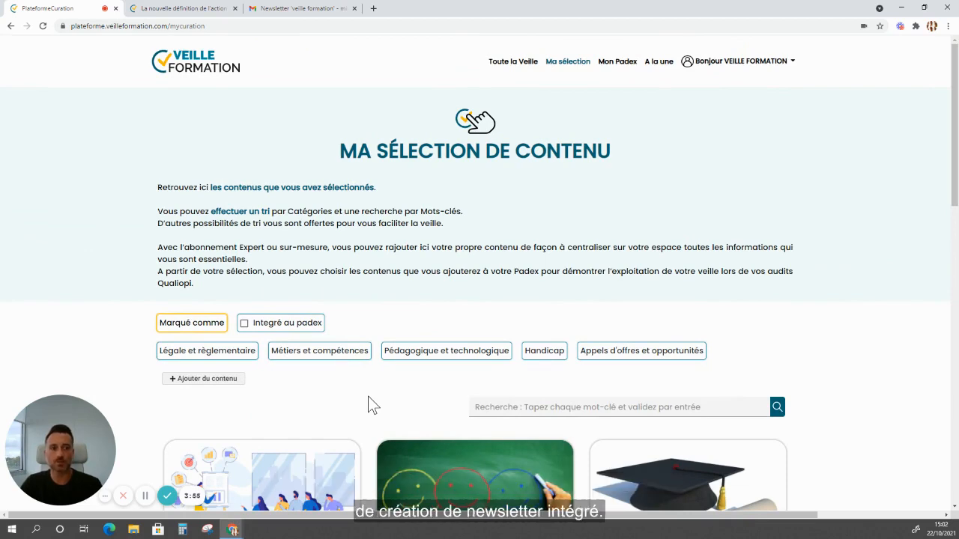
scroll(372, 405, down, 3)
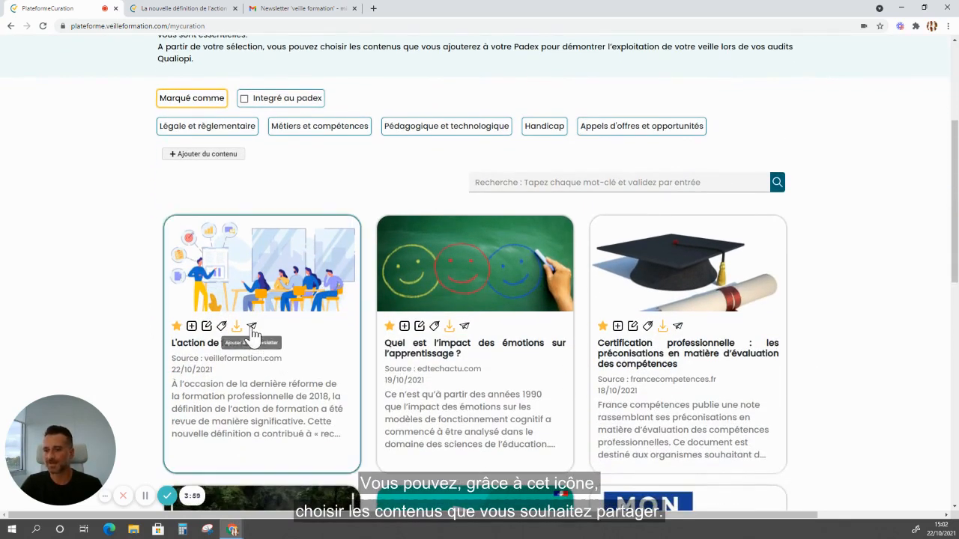
click(252, 329)
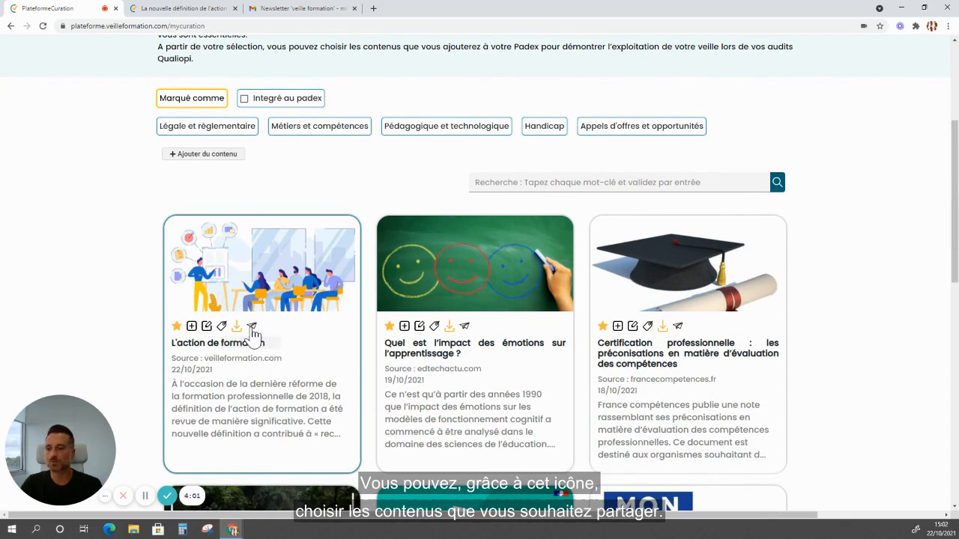
click(465, 328)
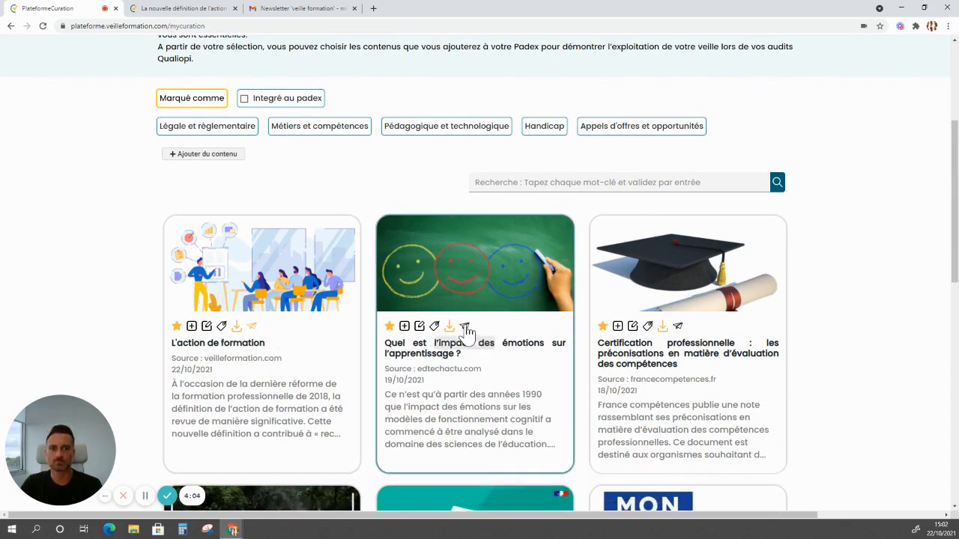
click(678, 327)
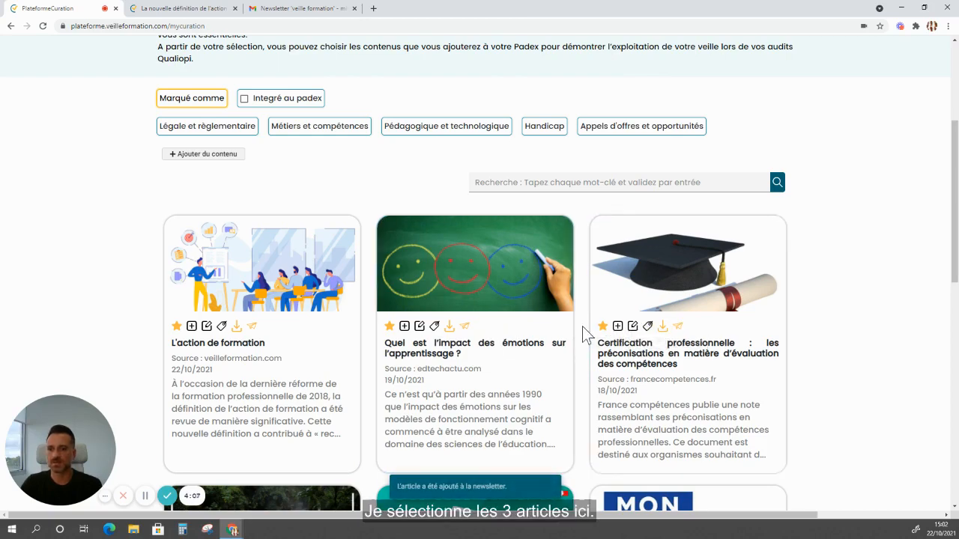
Step: Go to the newsletter configuration page of the account
scroll(582, 326, down, 5)
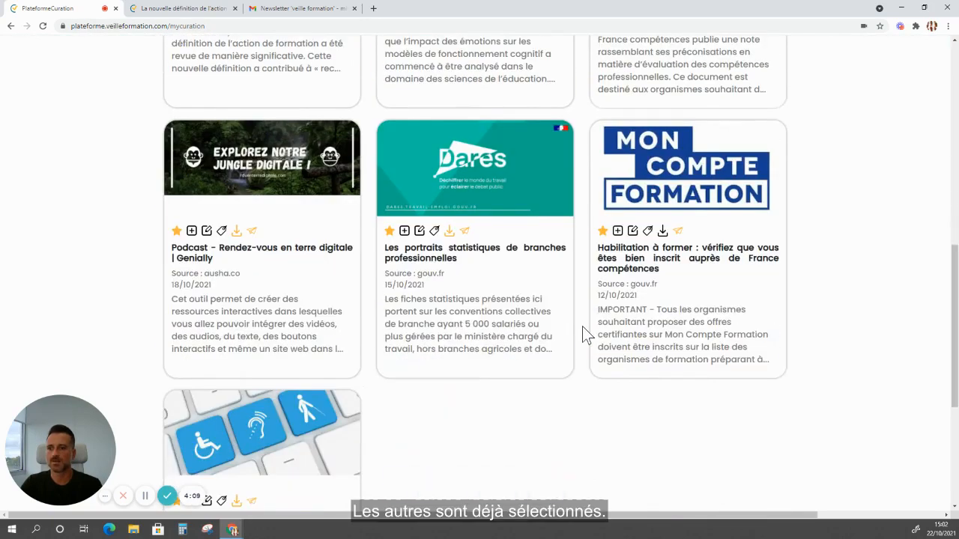
scroll(583, 326, up, 7)
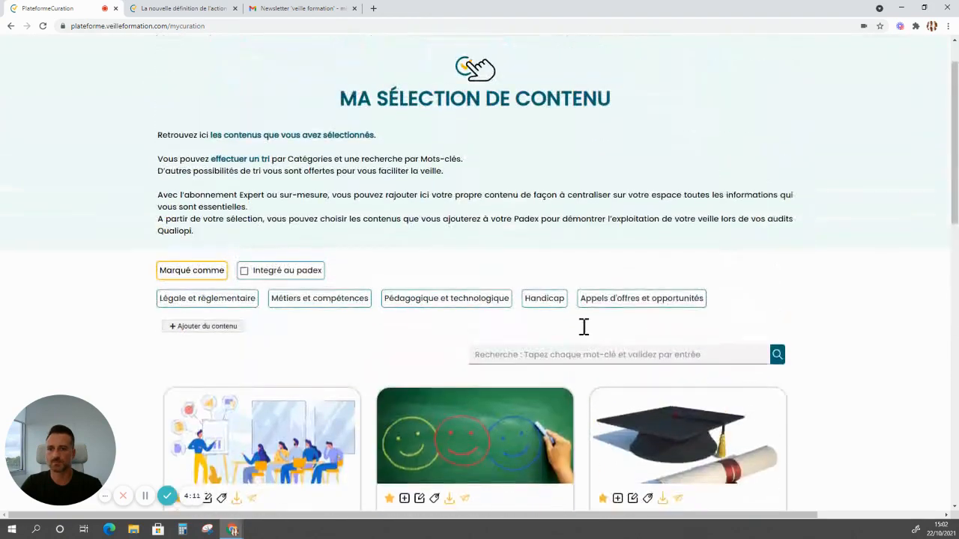
scroll(584, 327, up, 1)
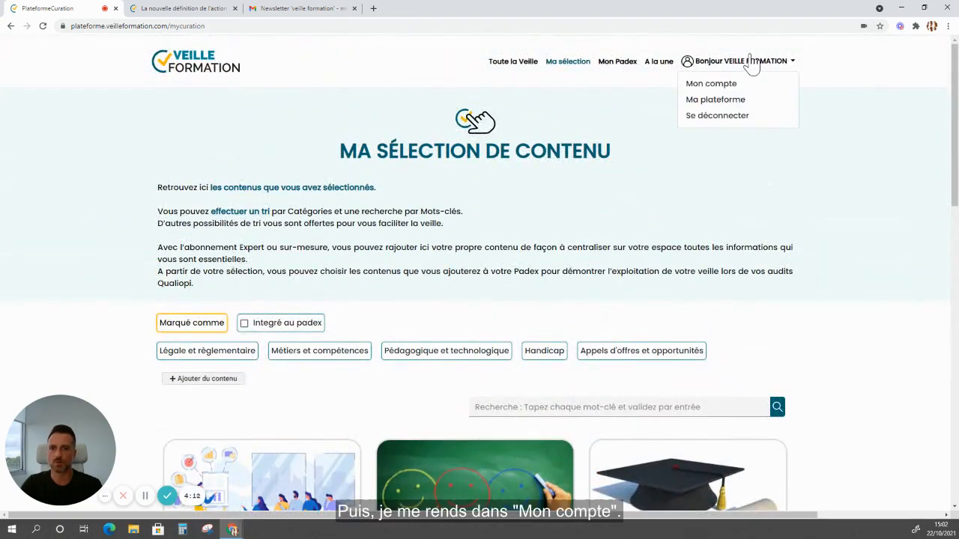
click(718, 84)
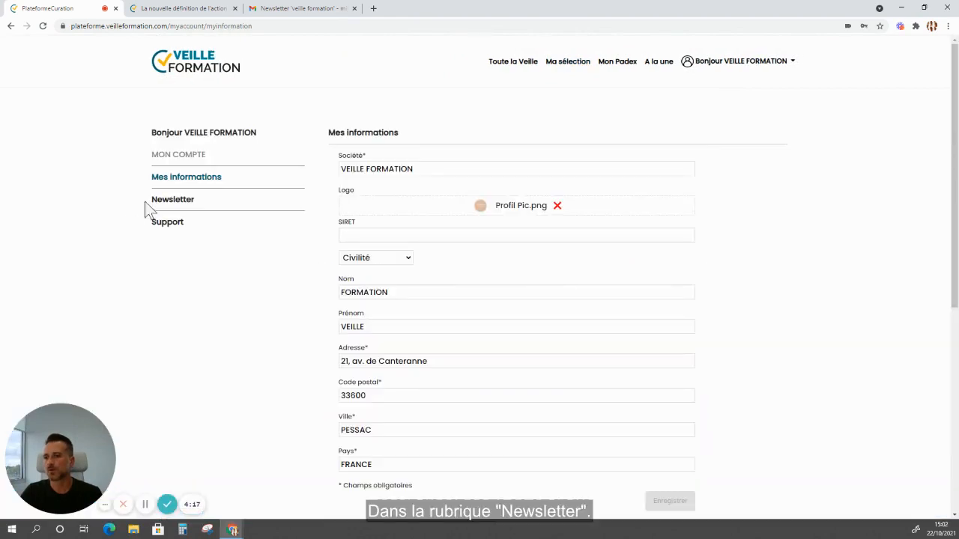
click(172, 202)
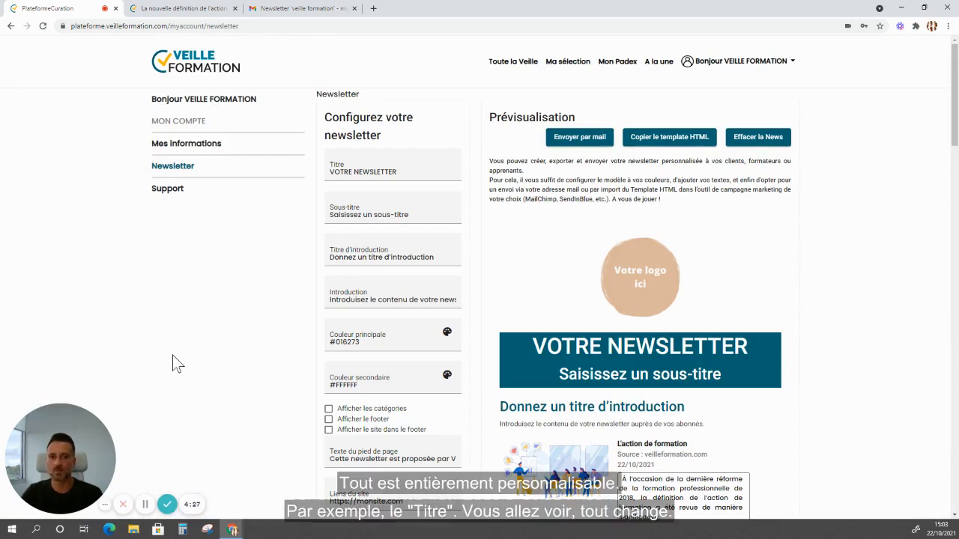
Step: Set the newsletter's title to "Ma newsletter" and its subtitle to "A personnaliser"
click(342, 172)
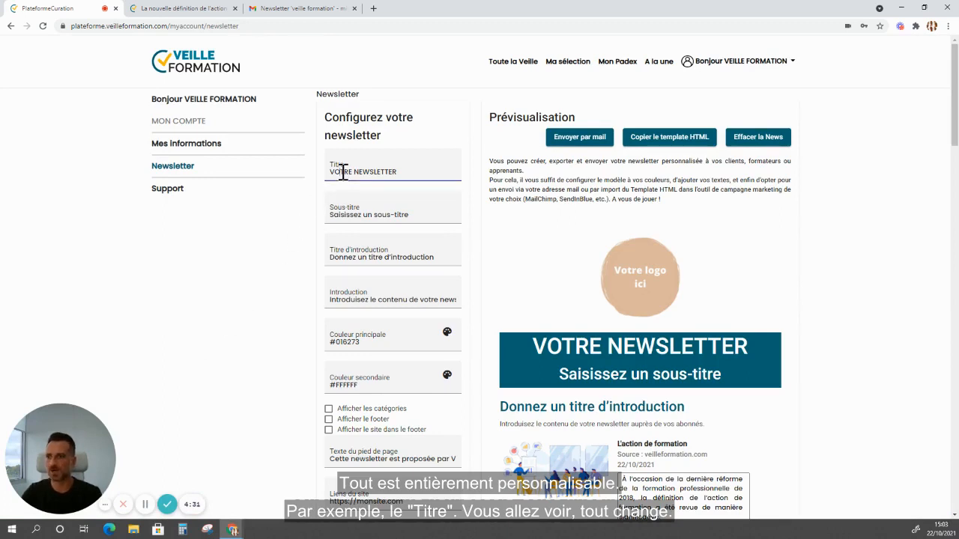
triple_click(343, 172)
text(Ma)
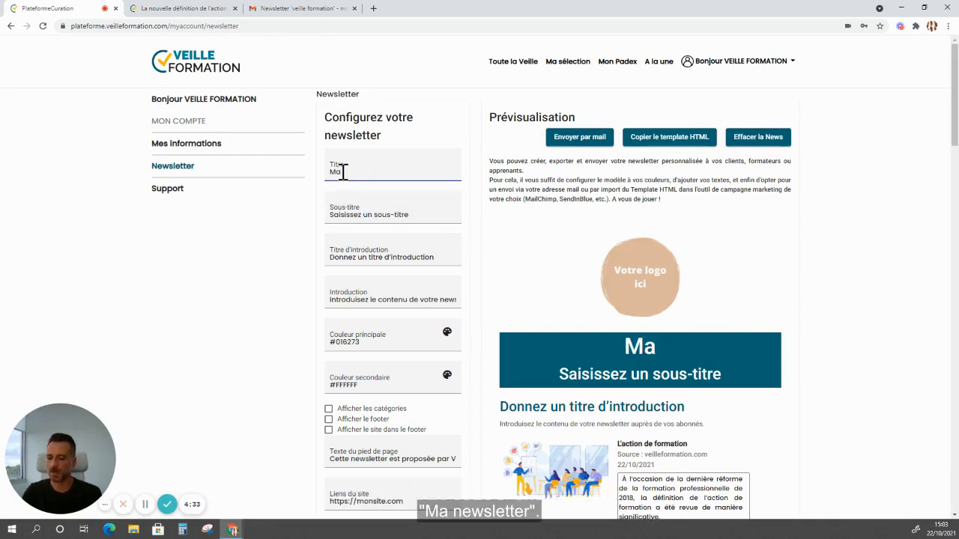
text( newsletter)
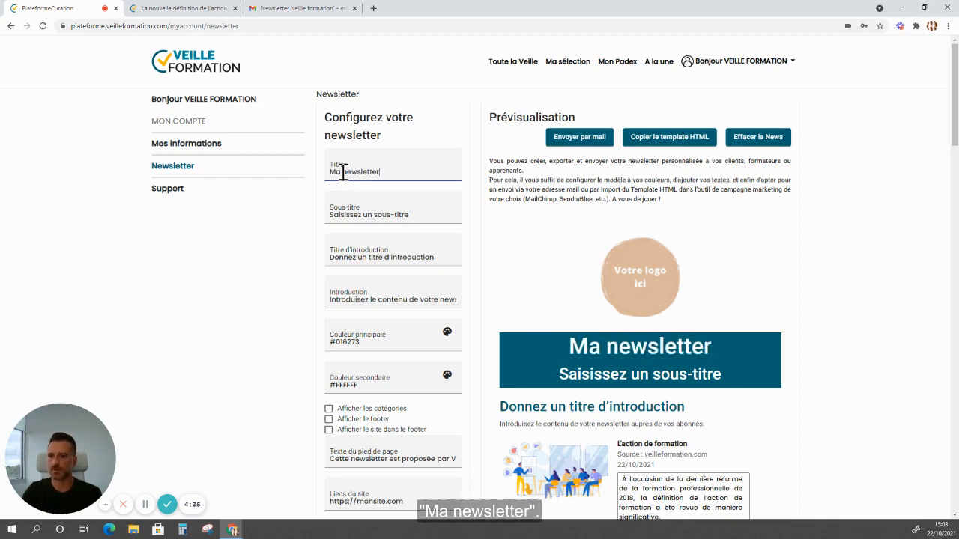
click(357, 216)
triple_click(357, 216)
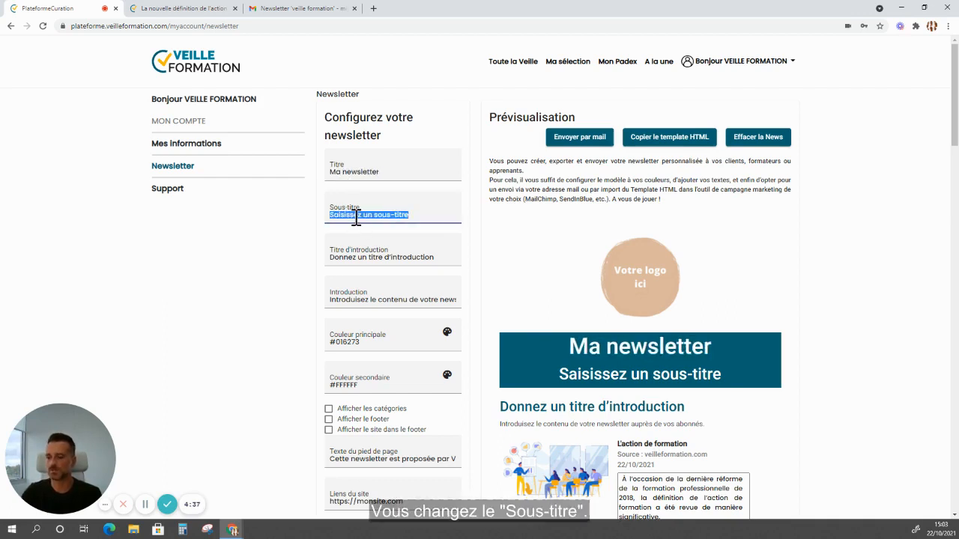
text(A personnaliser)
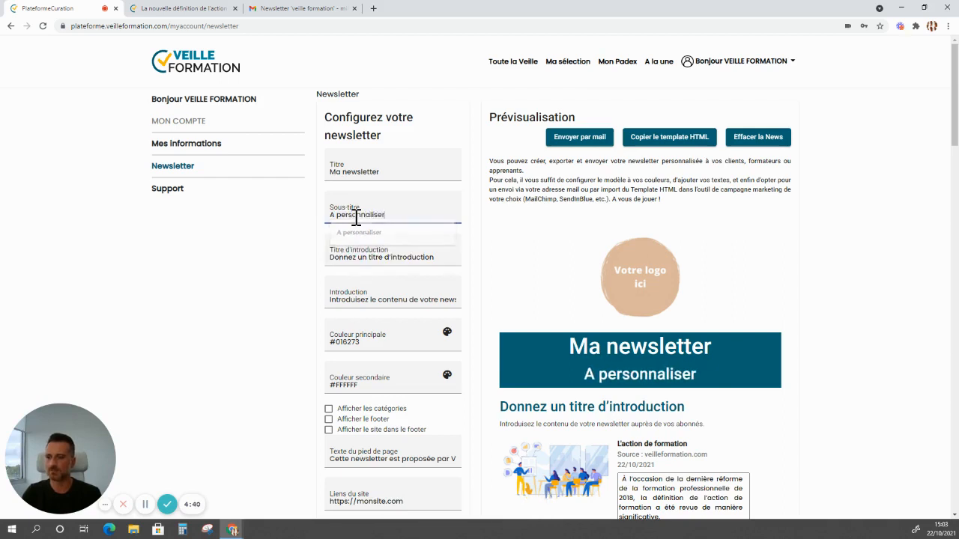
Step: Replace both the newsletter's introduction title and its introduction text with "A personnaliser"
click(353, 258)
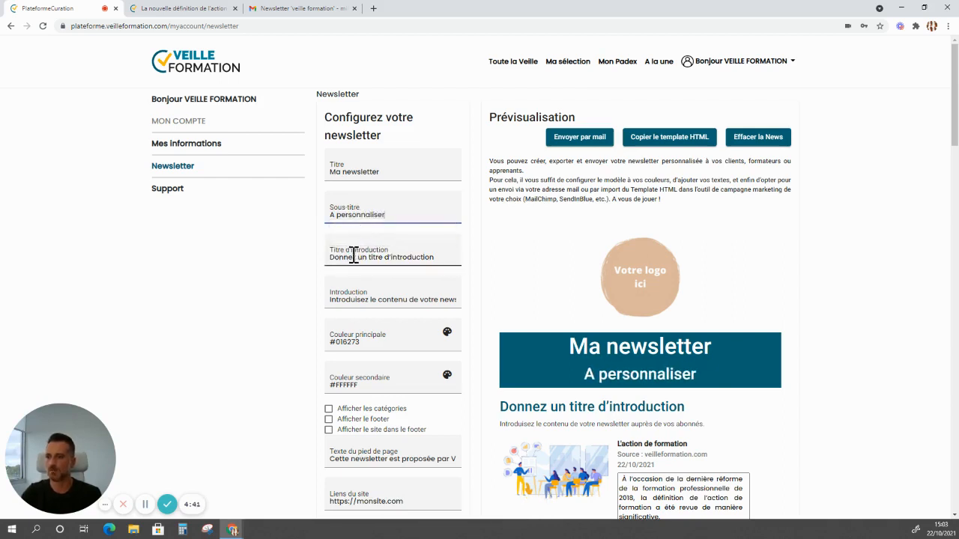
triple_click(354, 258)
text(A personnaliser)
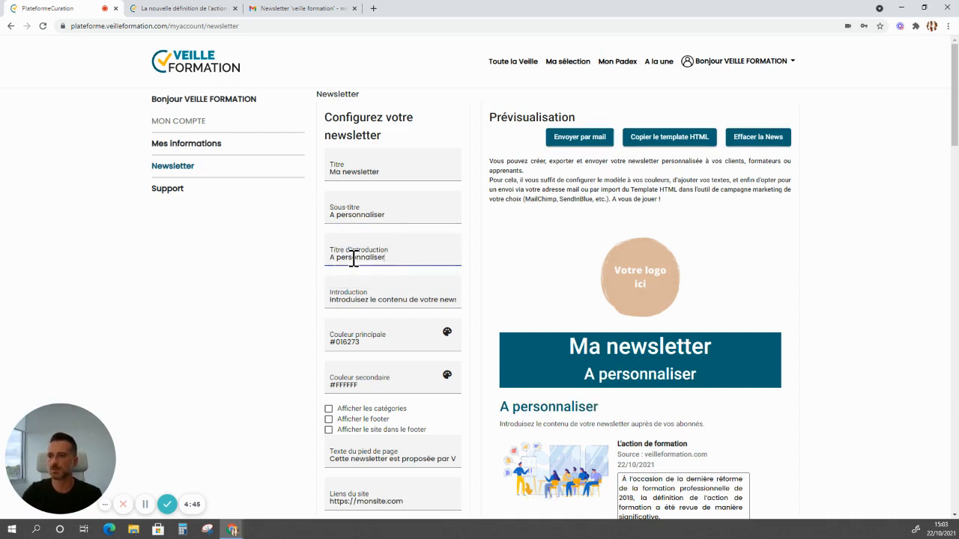
click(357, 300)
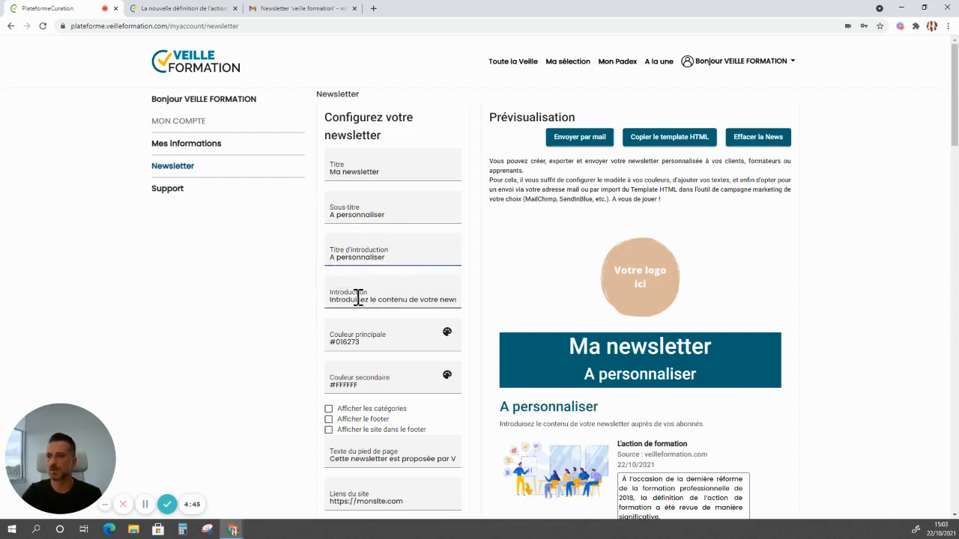
triple_click(357, 300)
text(A personnaliser)
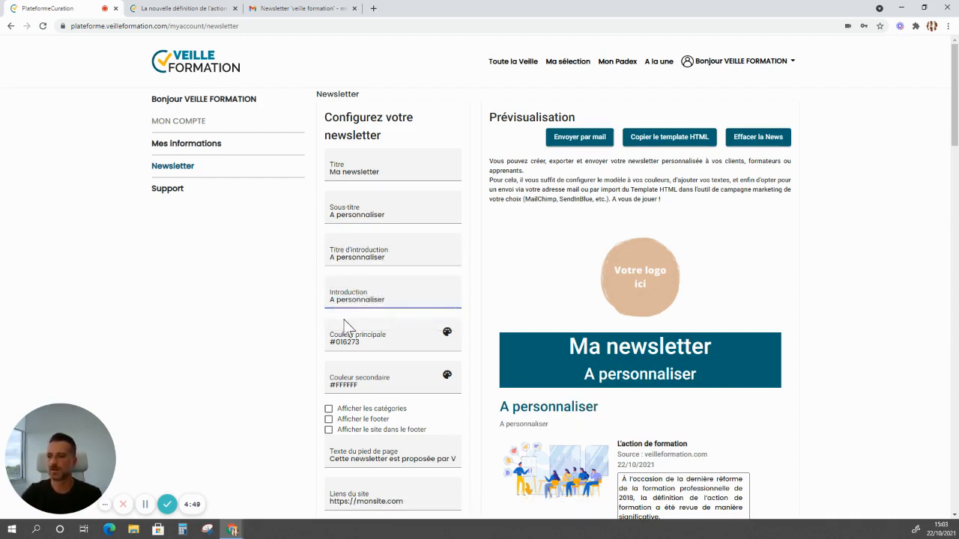
Step: Set the newsletter's main colour to #DEBA9E
scroll(294, 339, down, 1)
click(370, 284)
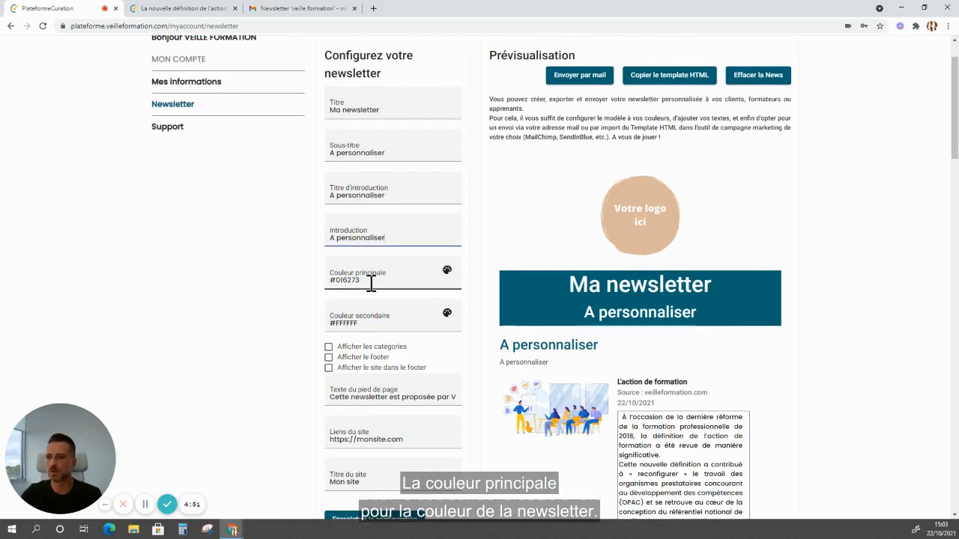
key(BackSpace)
key(BackSpace)
key(BackSpace)
key(BackSpace)
key(BackSpace)
key(BackSpace)
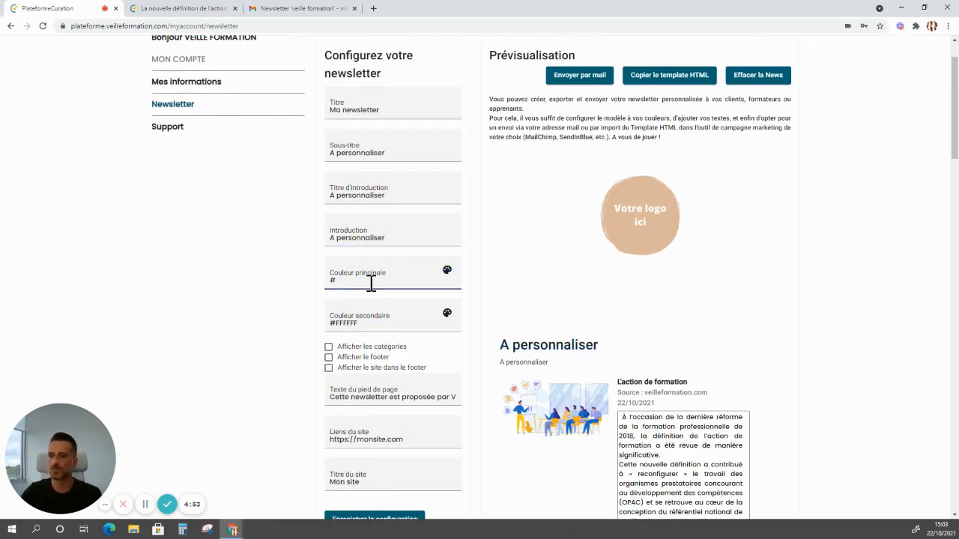
text(DE)
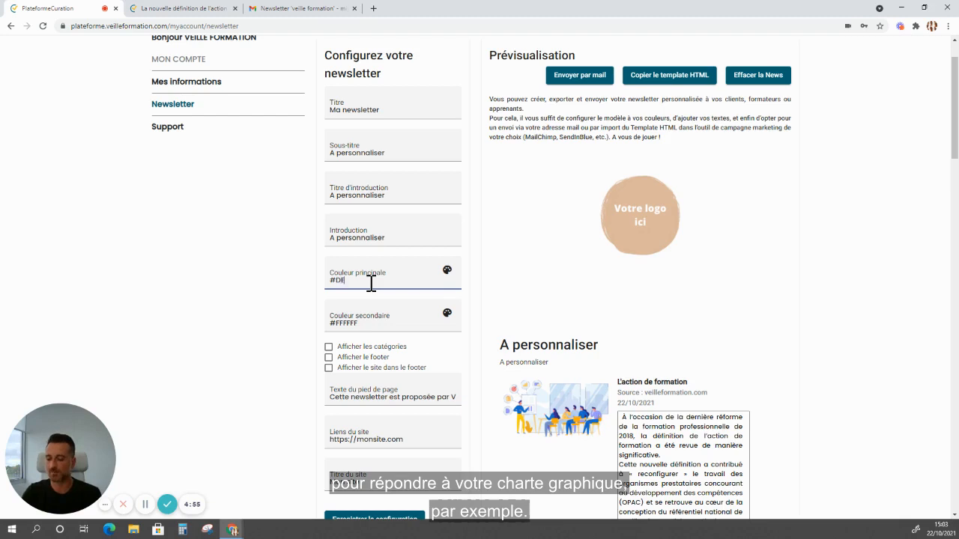
text(BA9E)
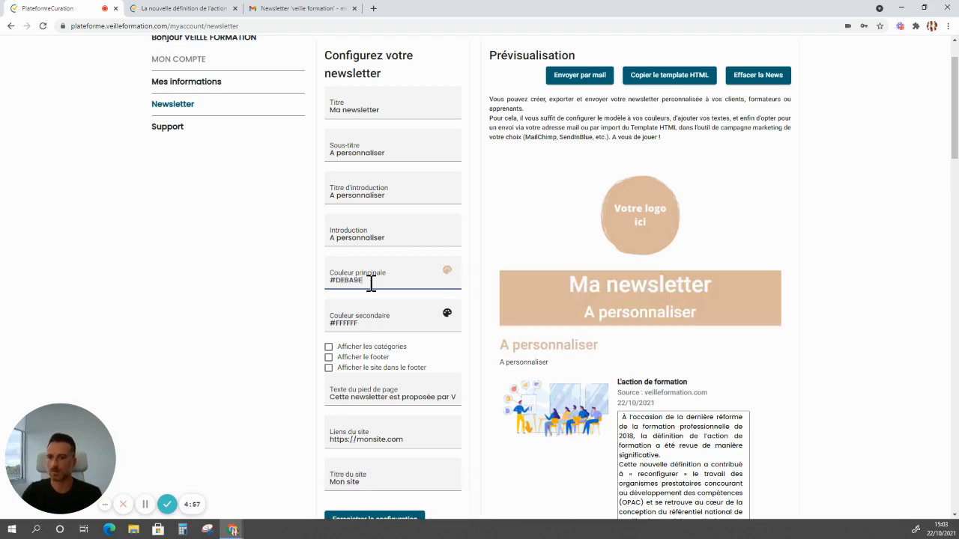
Step: Enable the display of the categories, the footer and the site in the footer
scroll(298, 313, down, 1)
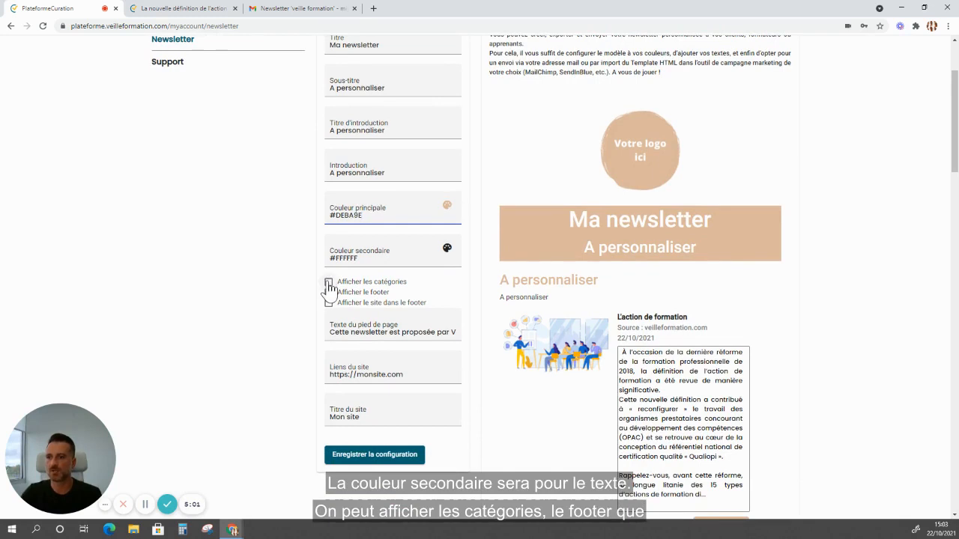
click(329, 284)
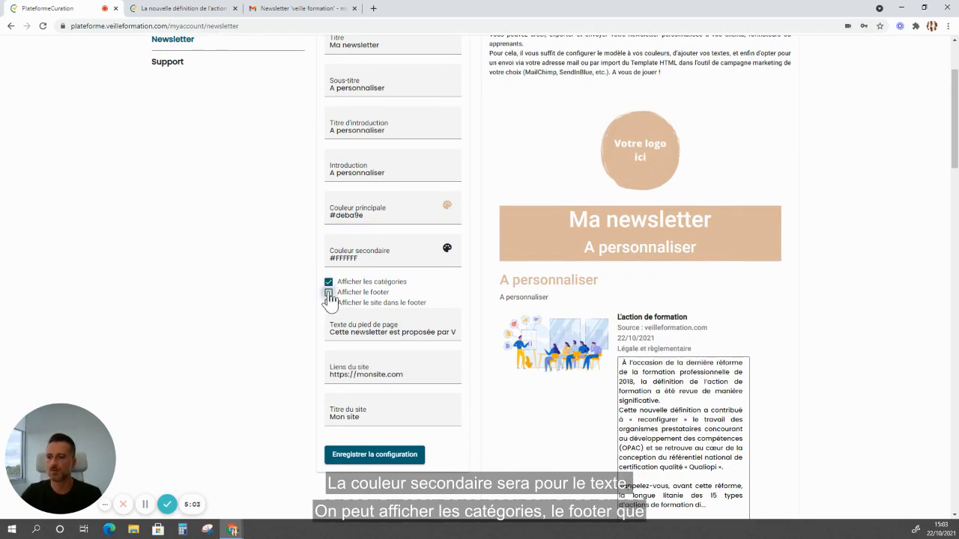
click(329, 293)
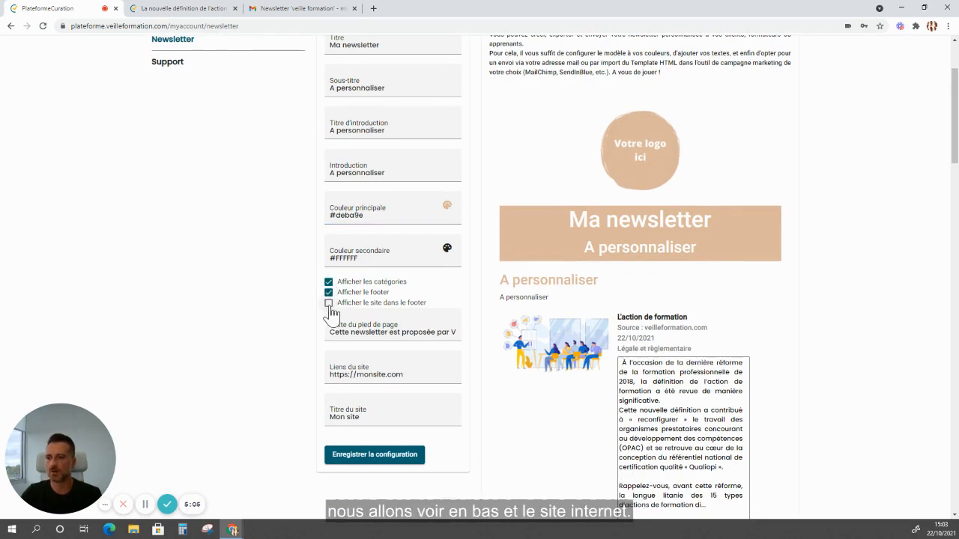
click(329, 305)
Step: Examine the newsletter preview, from the article visuals and editable summaries down to the footer
scroll(316, 323, down, 1)
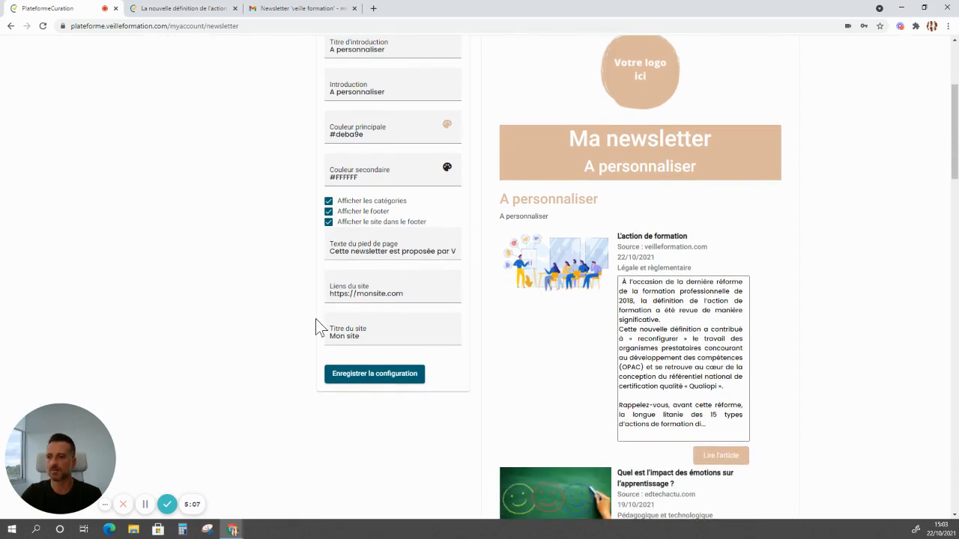
scroll(317, 329, down, 1)
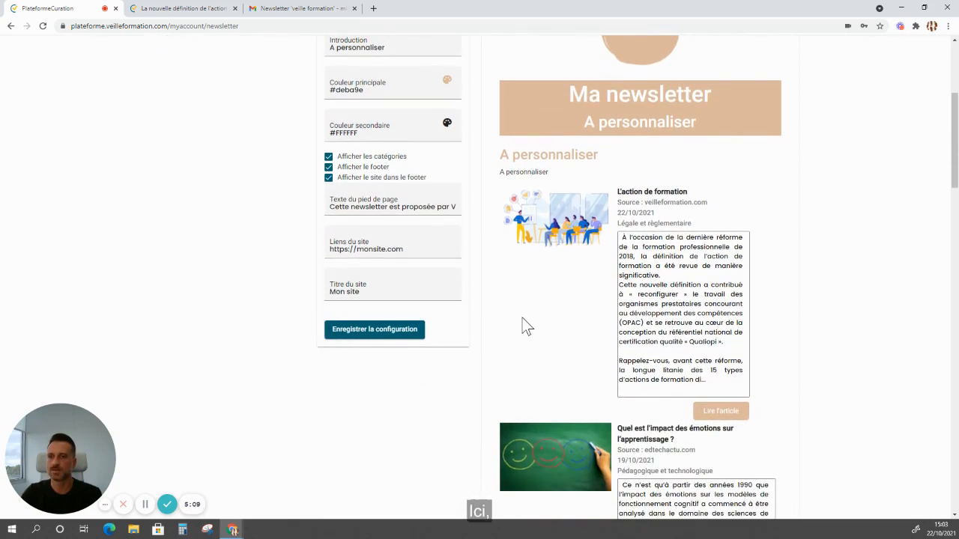
scroll(552, 238, down, 4)
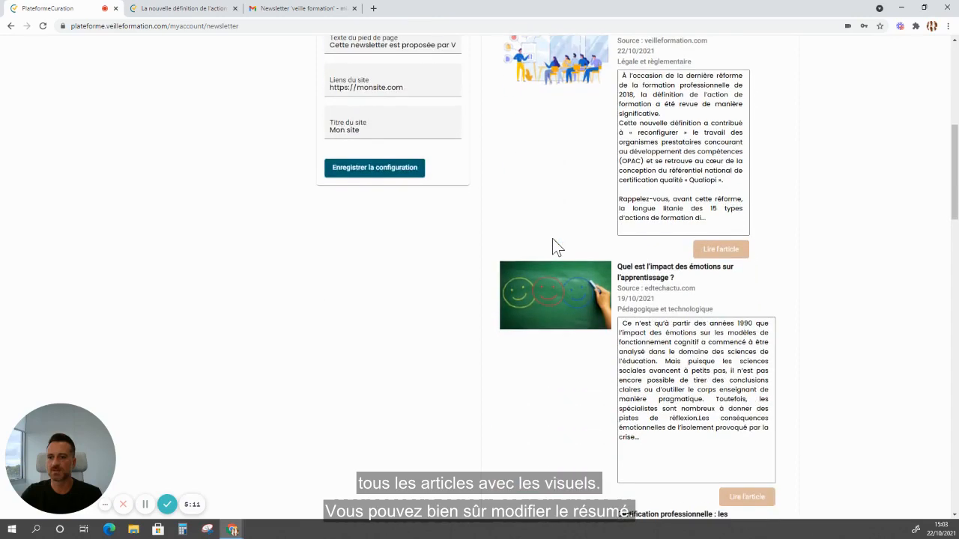
click(647, 229)
drag(646, 229, 686, 223)
scroll(592, 241, down, 14)
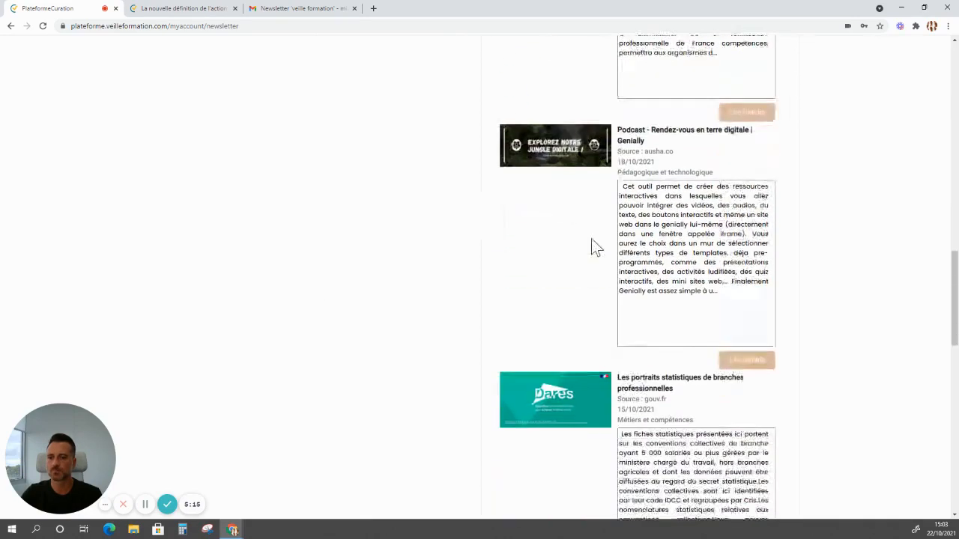
scroll(592, 245, down, 5)
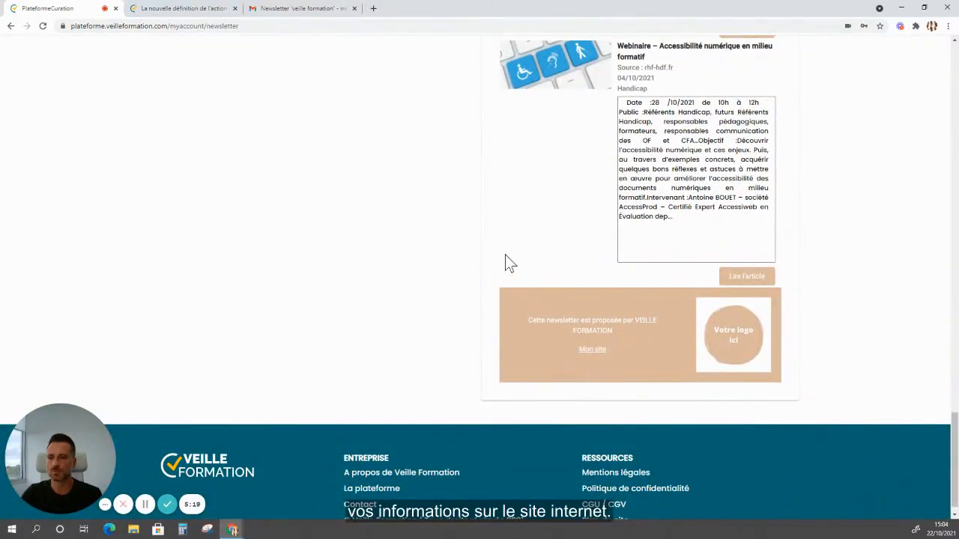
Step: Send the finished newsletter template by e-mail
scroll(508, 263, up, 4)
scroll(505, 256, up, 19)
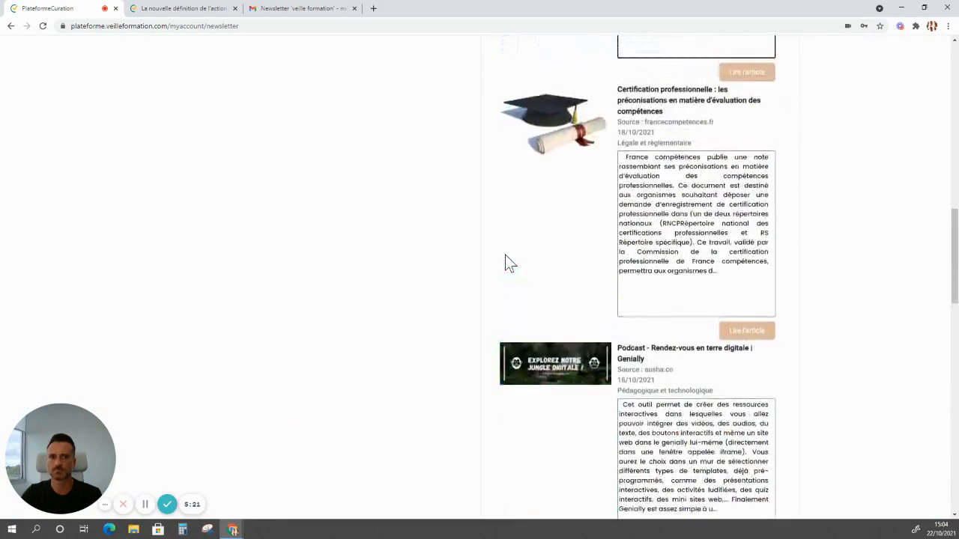
scroll(505, 255, up, 3)
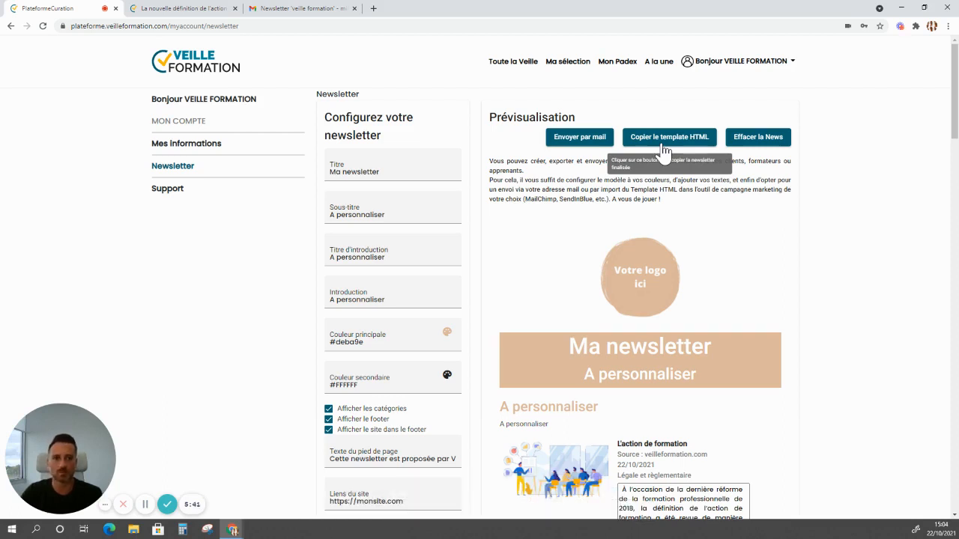
click(593, 141)
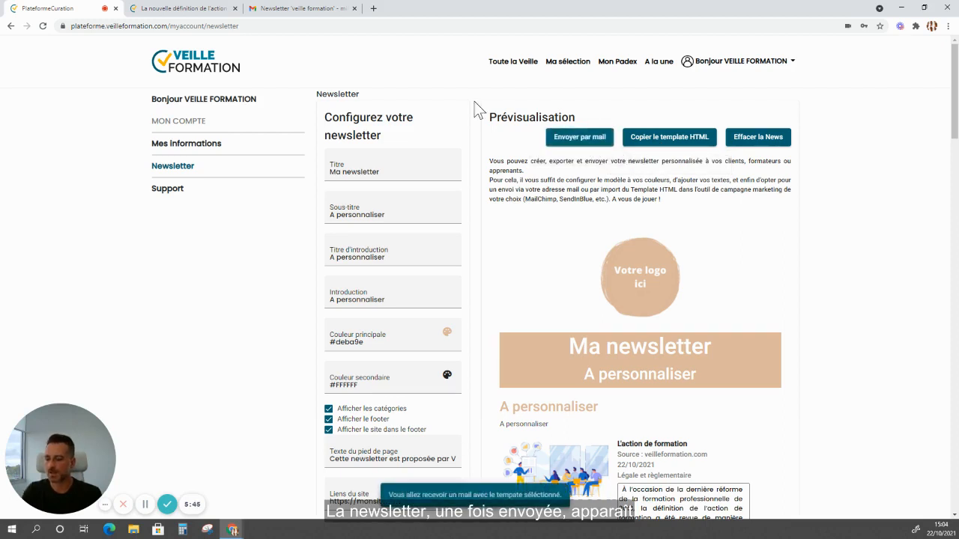